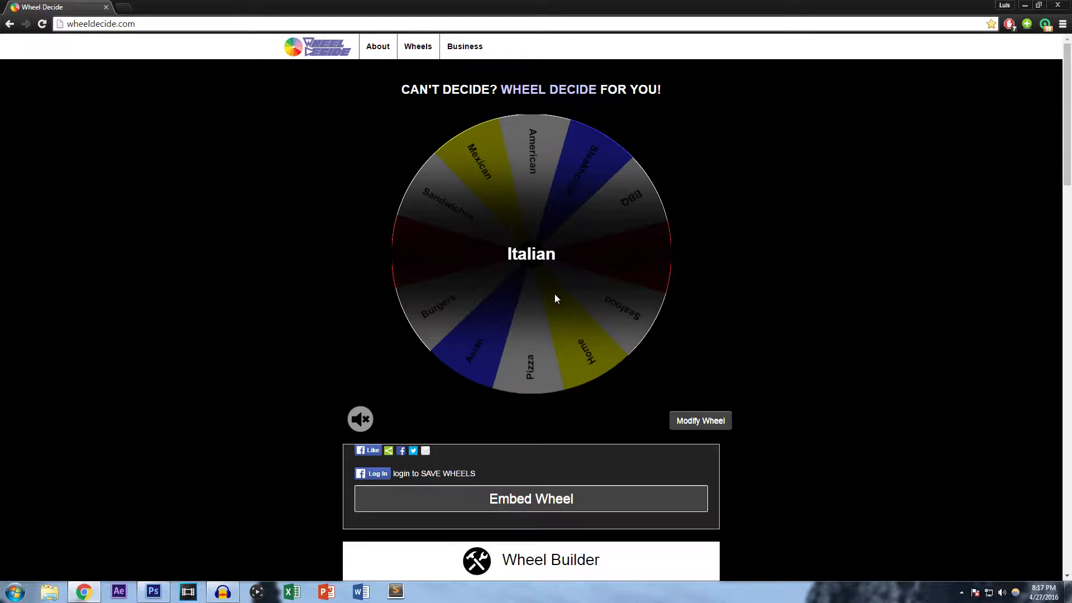
pyautogui.click(555, 295)
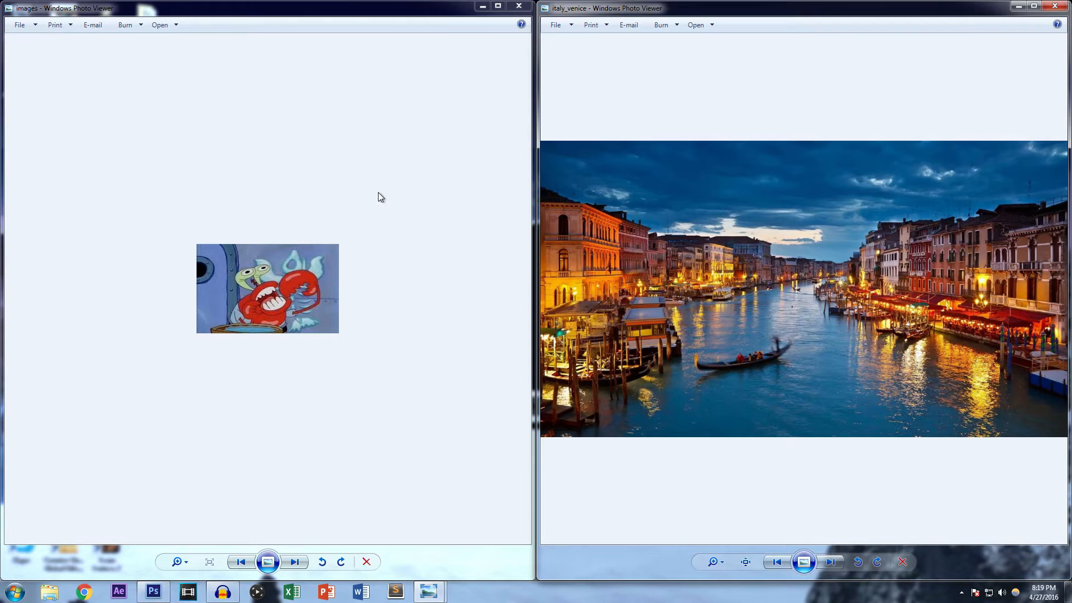
# Enlarge the crab picture in the photo viewer to inspect it, and minimize both photo windows
pyautogui.click(183, 565)
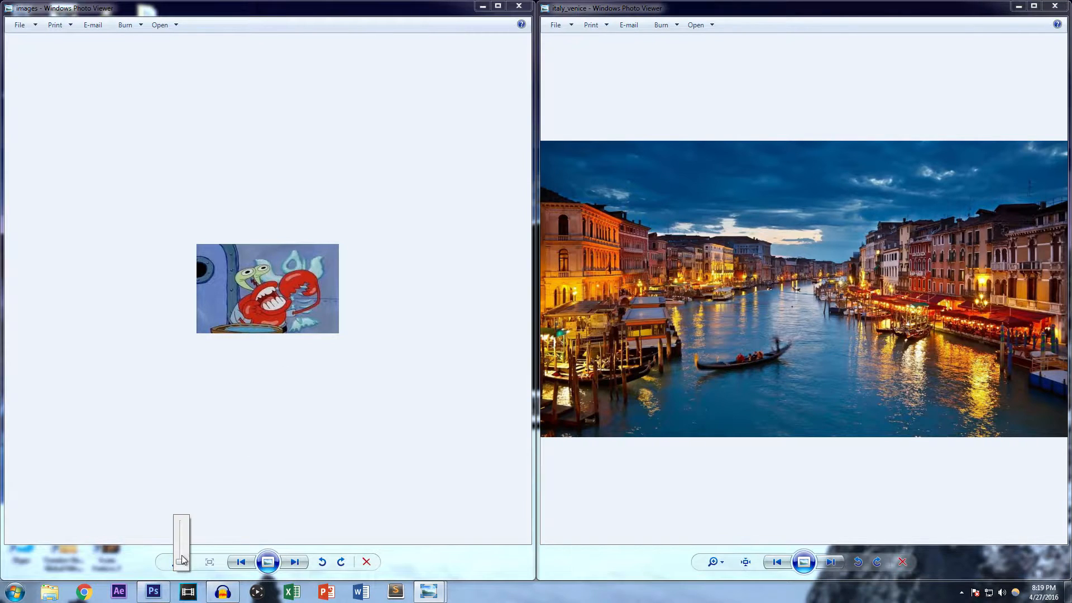
pyautogui.moveTo(182, 563); pyautogui.dragTo(182, 547)
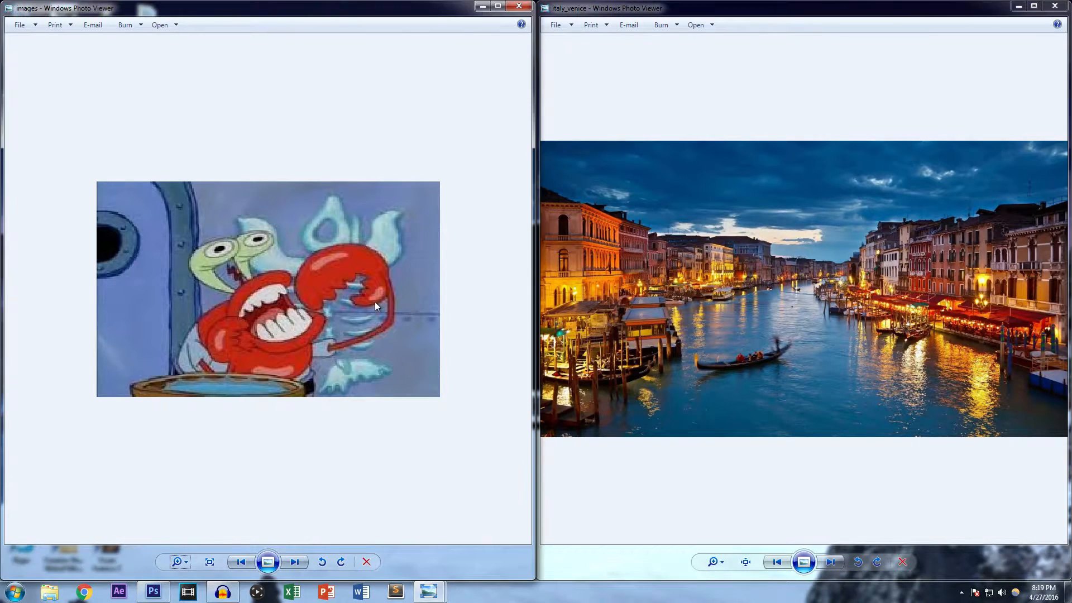
pyautogui.click(482, 5)
pyautogui.click(1019, 7)
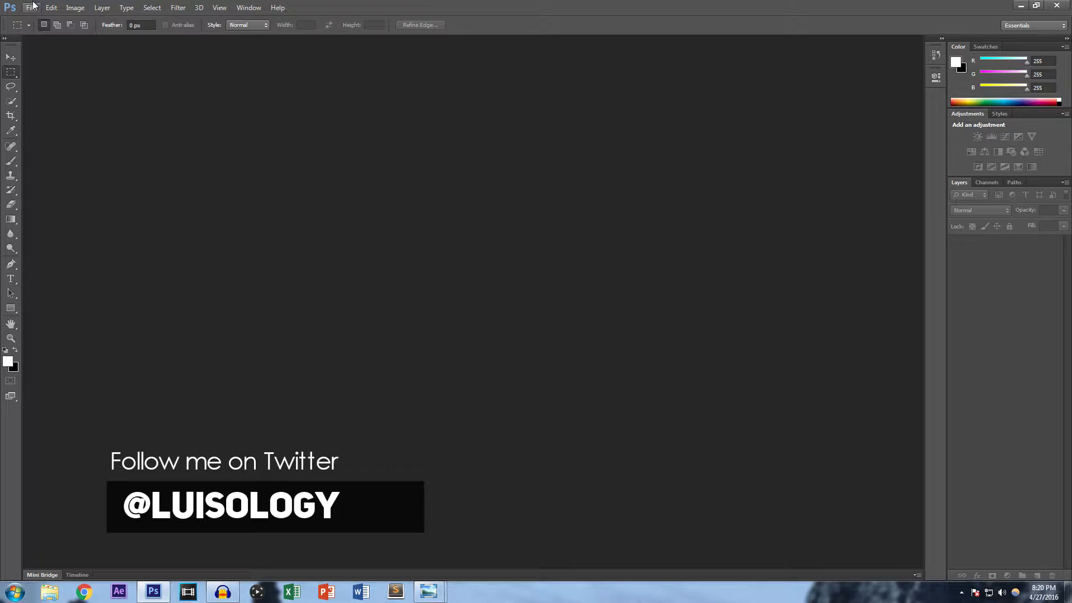
# Create a new RGB document of 1920 × 1080 pixels at 100 pixels/inch with a white background
pyautogui.click(33, 7)
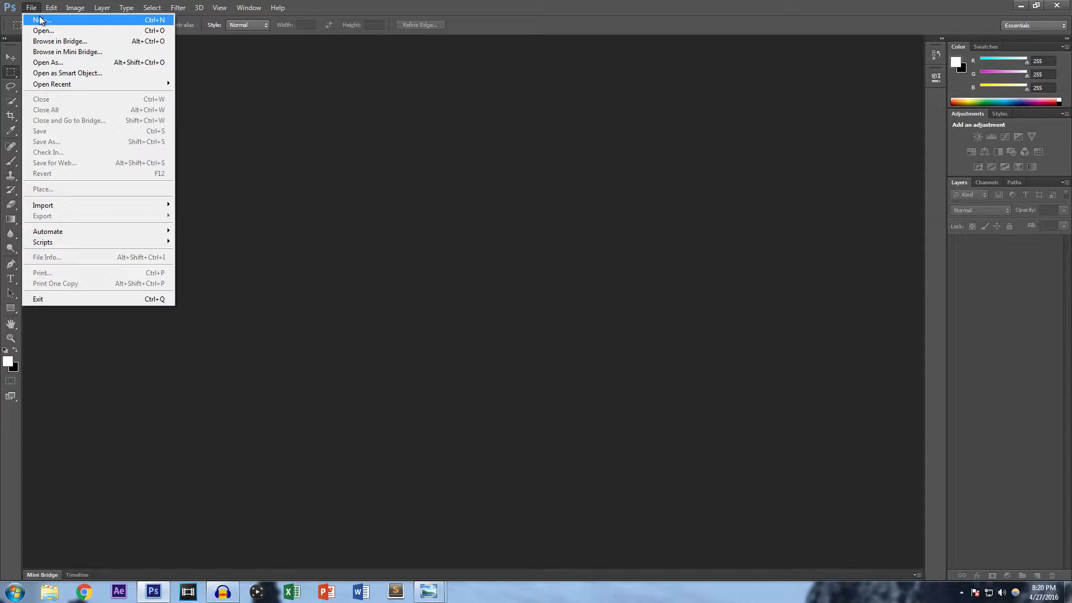
pyautogui.click(40, 20)
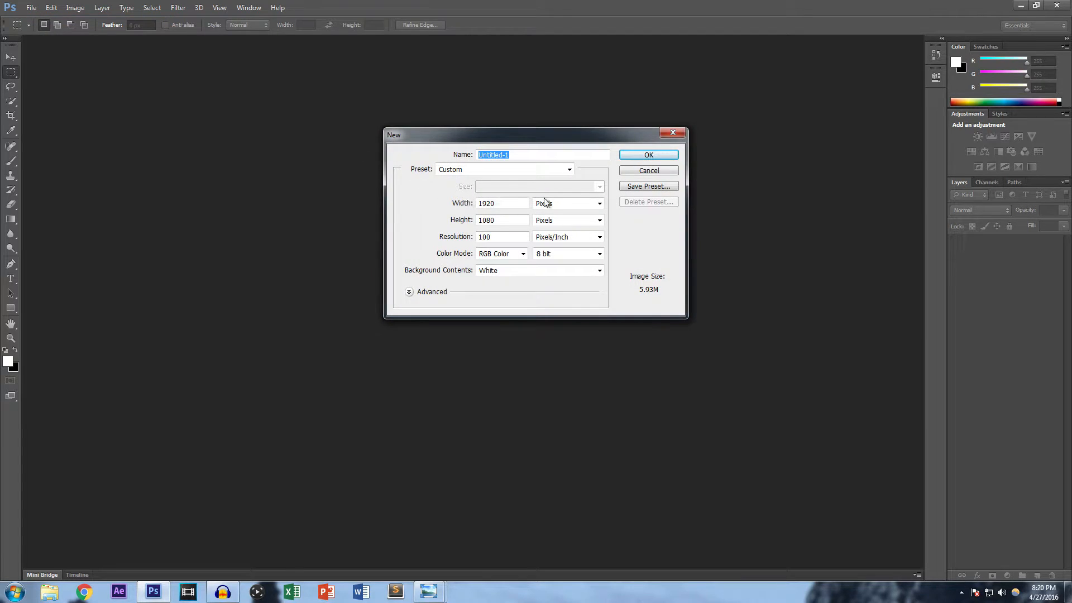
pyautogui.click(647, 155)
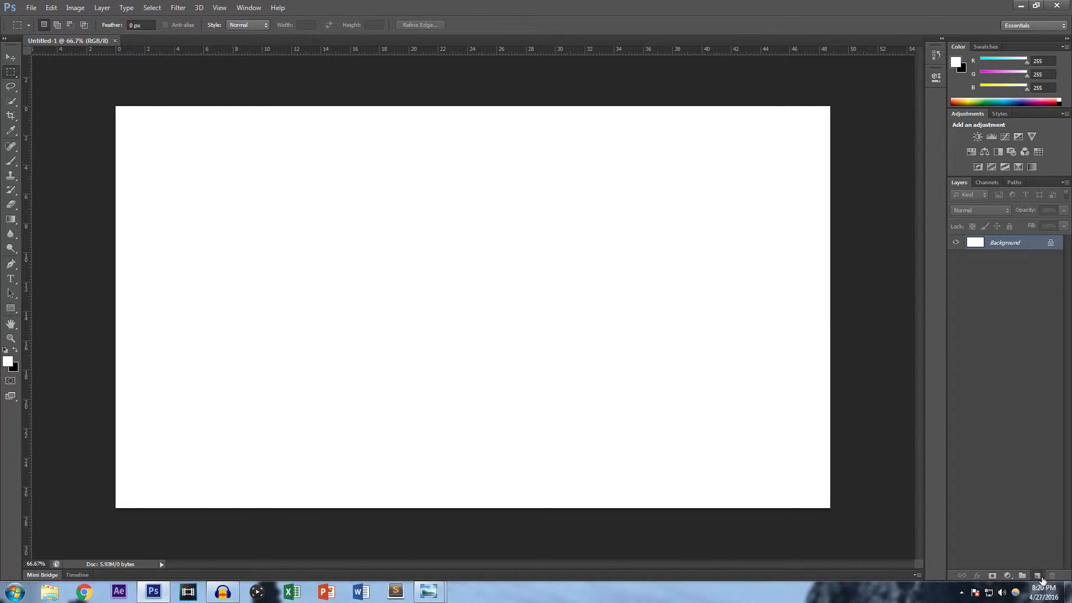
# Add a new layer, place the images JPEG from the Desktop on it, and position it at about X 720 px, Y 455 px
pyautogui.click(1038, 575)
pyautogui.click(31, 7)
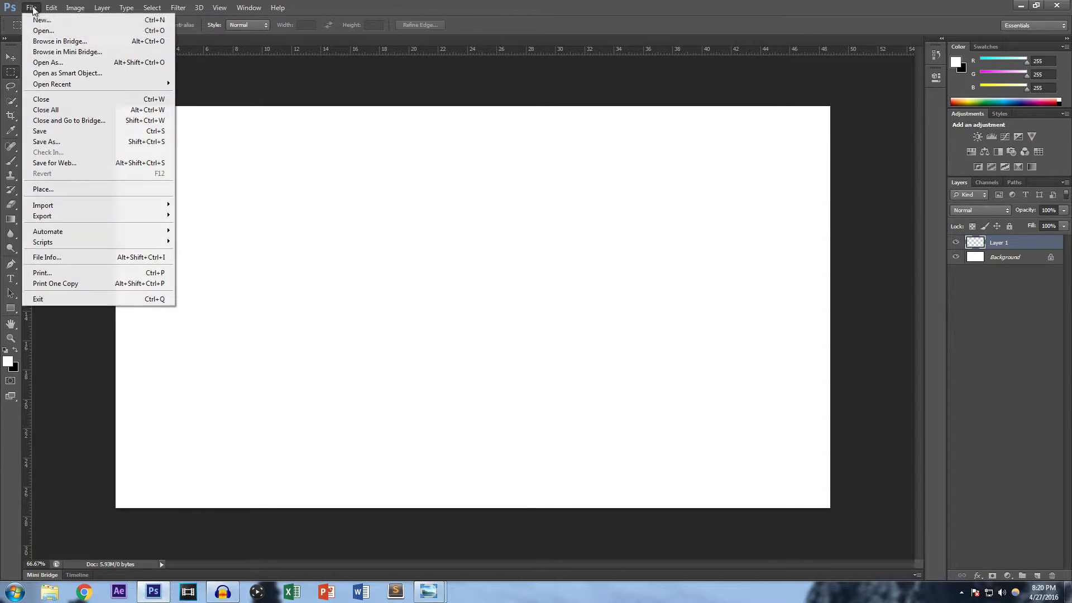
pyautogui.click(85, 186)
pyautogui.click(488, 198)
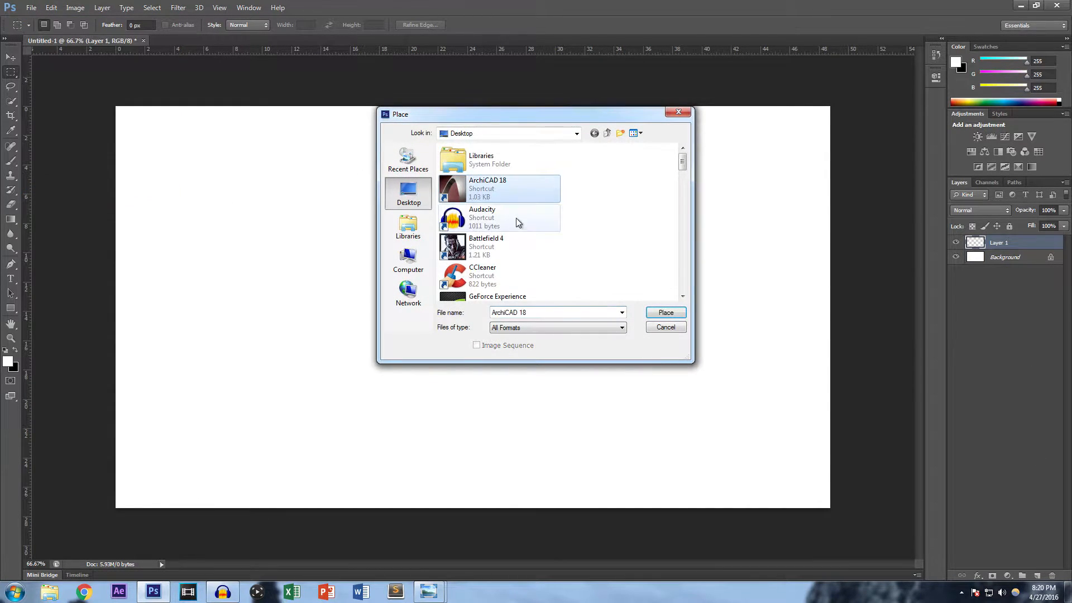
pyautogui.scroll(-5, 516, 237)
pyautogui.scroll(-2, 500, 279)
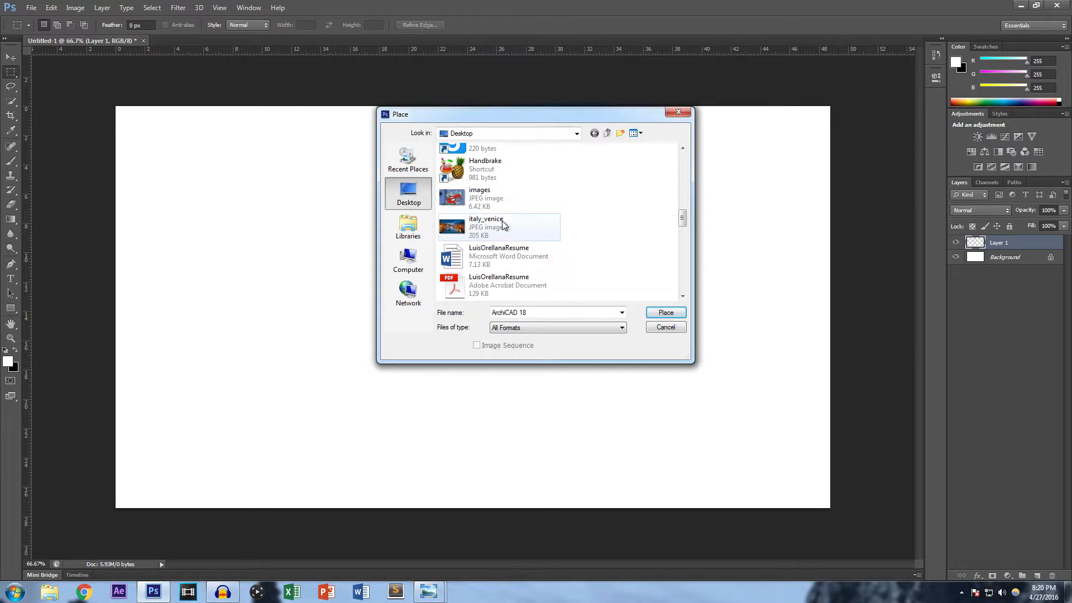
pyautogui.click(505, 206)
pyautogui.click(666, 313)
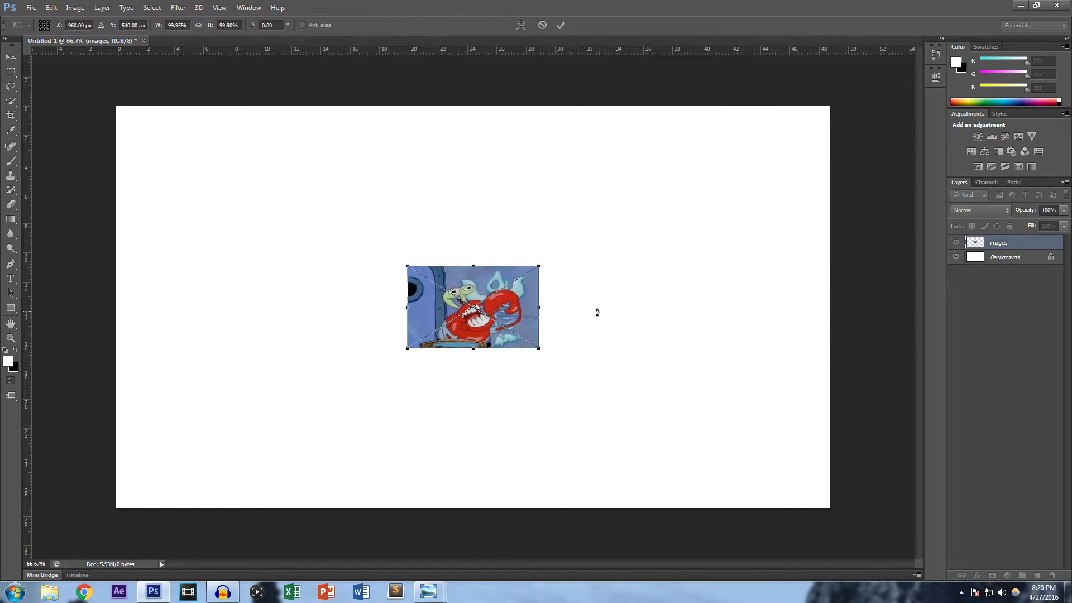
pyautogui.moveTo(509, 279); pyautogui.dragTo(419, 250)
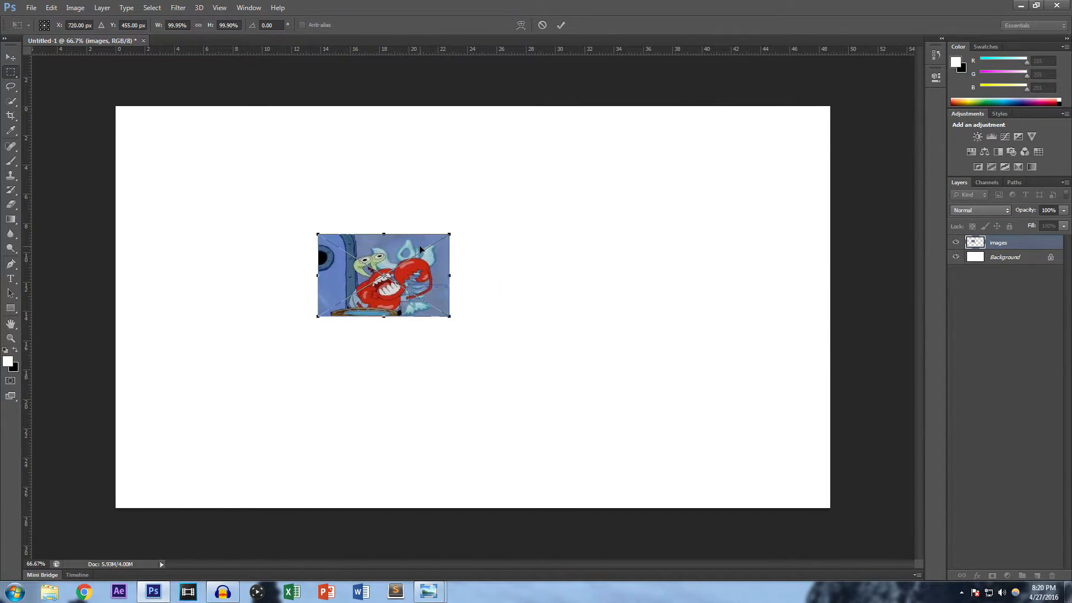
pyautogui.press('Return')
pyautogui.press('m')
# Add another new layer and place the italy_venice JPEG from the Desktop on it
pyautogui.click(1037, 574)
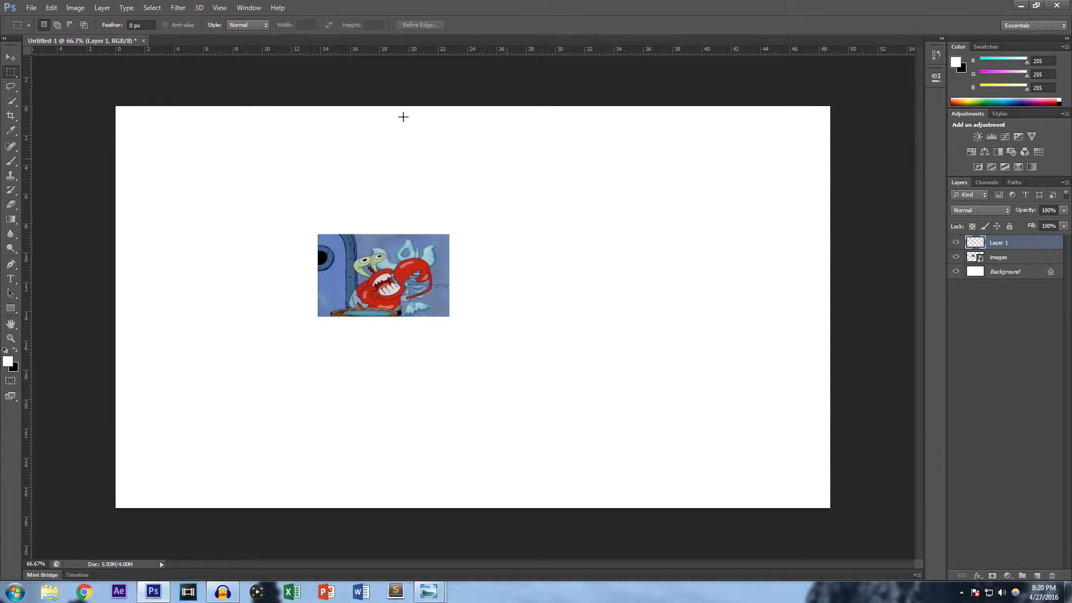
pyautogui.click(30, 7)
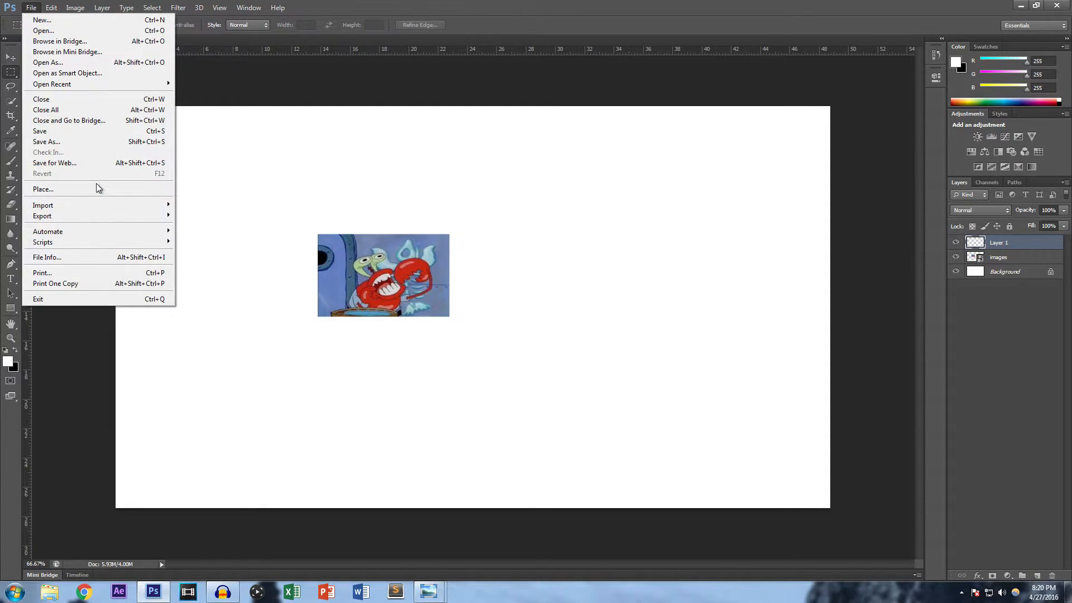
pyautogui.click(97, 189)
pyautogui.click(490, 254)
pyautogui.scroll(-2, 491, 257)
pyautogui.scroll(-6, 491, 257)
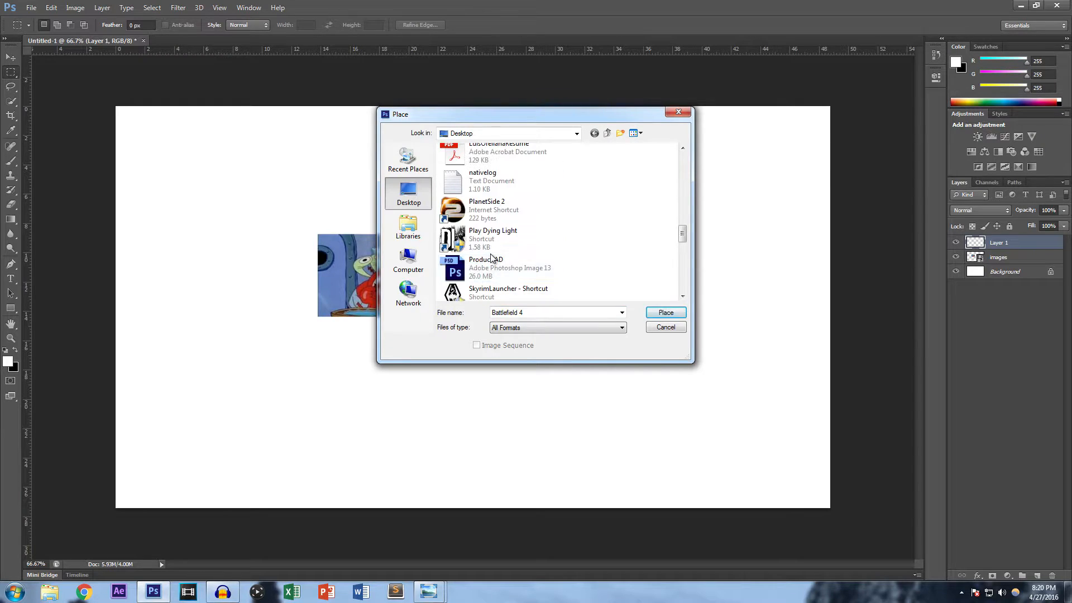
pyautogui.scroll(2, 494, 239)
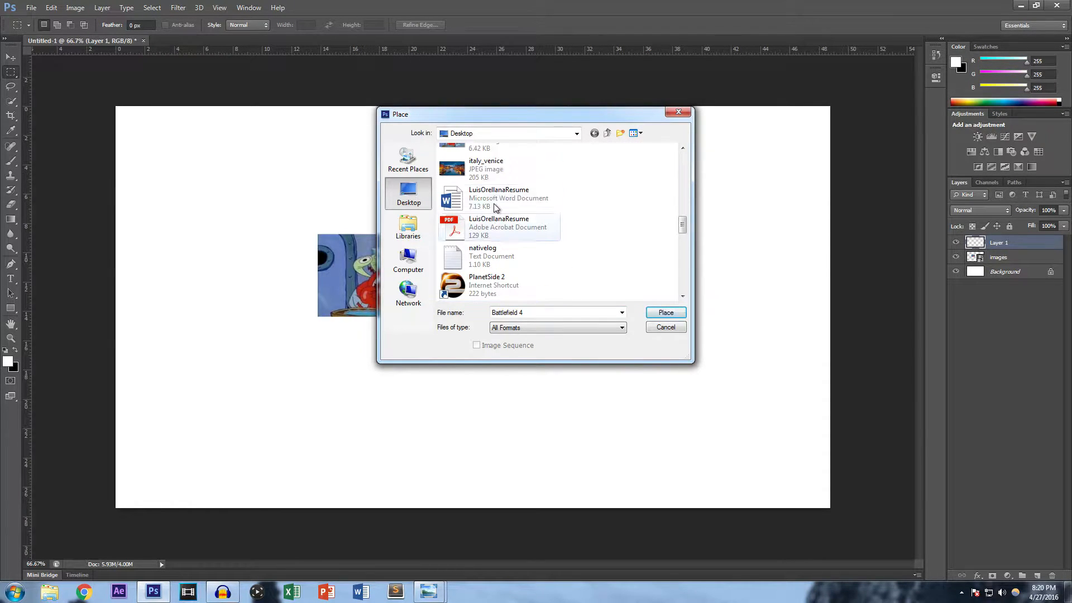
pyautogui.click(487, 167)
pyautogui.click(666, 312)
# Scale the placed Venice photo to about 101.2% so it covers the whole canvas, and commit it
pyautogui.moveTo(684, 325)
pyautogui.mouseDown()
pyautogui.moveTo(670, 322)
pyautogui.moveTo(680, 320)
pyautogui.mouseUp()
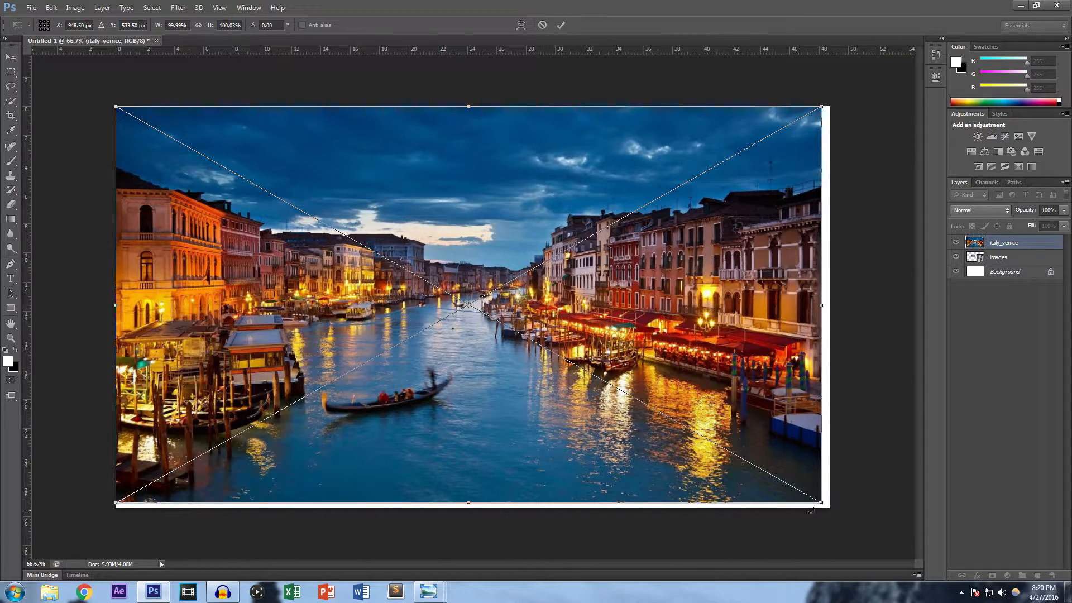
pyautogui.moveTo(820, 504); pyautogui.dragTo(830, 509)
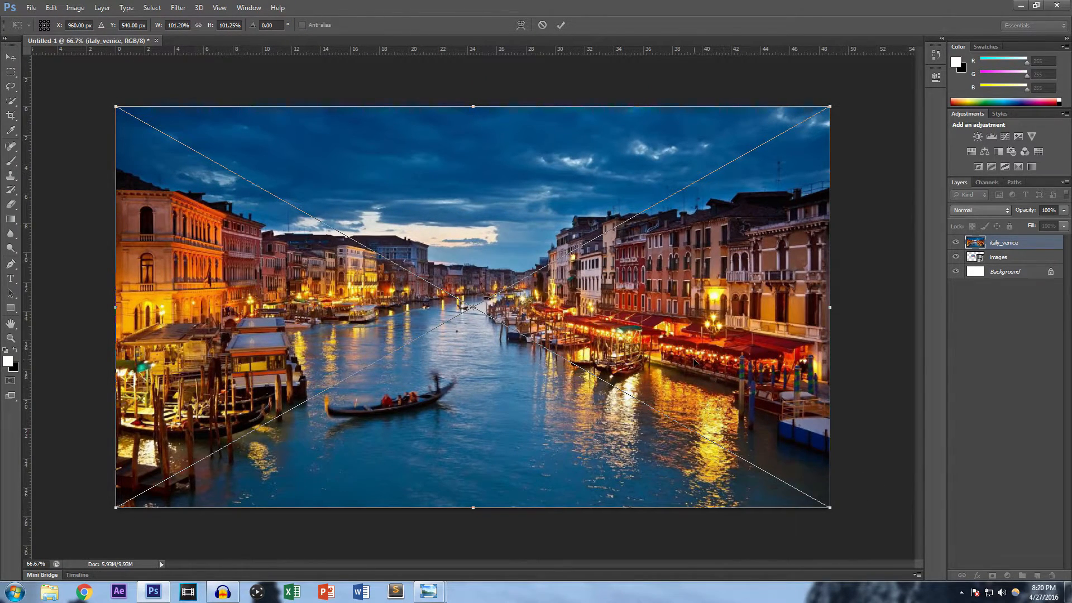
pyautogui.press('Return')
pyautogui.press('m')
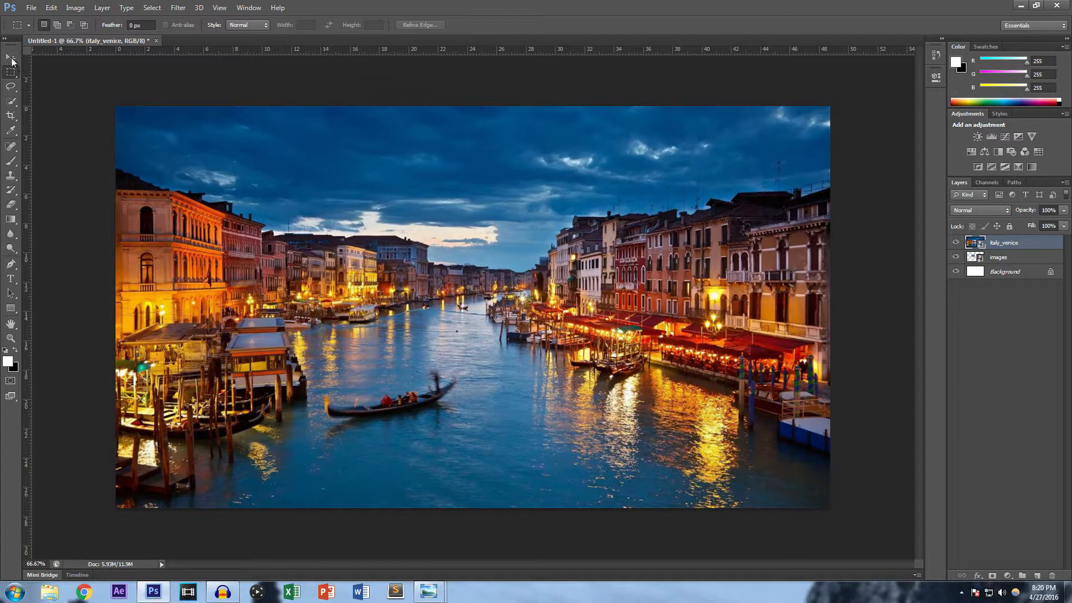
# Move the images layer above italy_venice, and enlarge the crab picture over the middle of the Venice photo
pyautogui.press('v')
pyautogui.moveTo(1015, 258); pyautogui.dragTo(1018, 246)
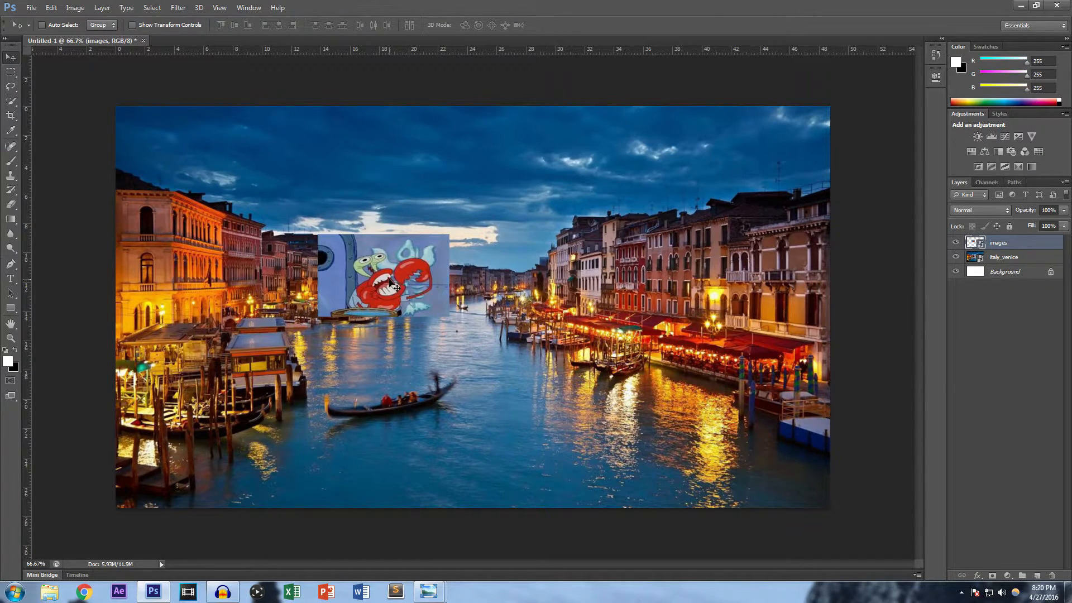
pyautogui.moveTo(390, 286); pyautogui.dragTo(424, 333)
pyautogui.hotkey('ctrl', 't')
pyautogui.moveTo(482, 282); pyautogui.dragTo(667, 162)
pyautogui.moveTo(603, 248); pyautogui.dragTo(508, 268)
pyautogui.press('Return')
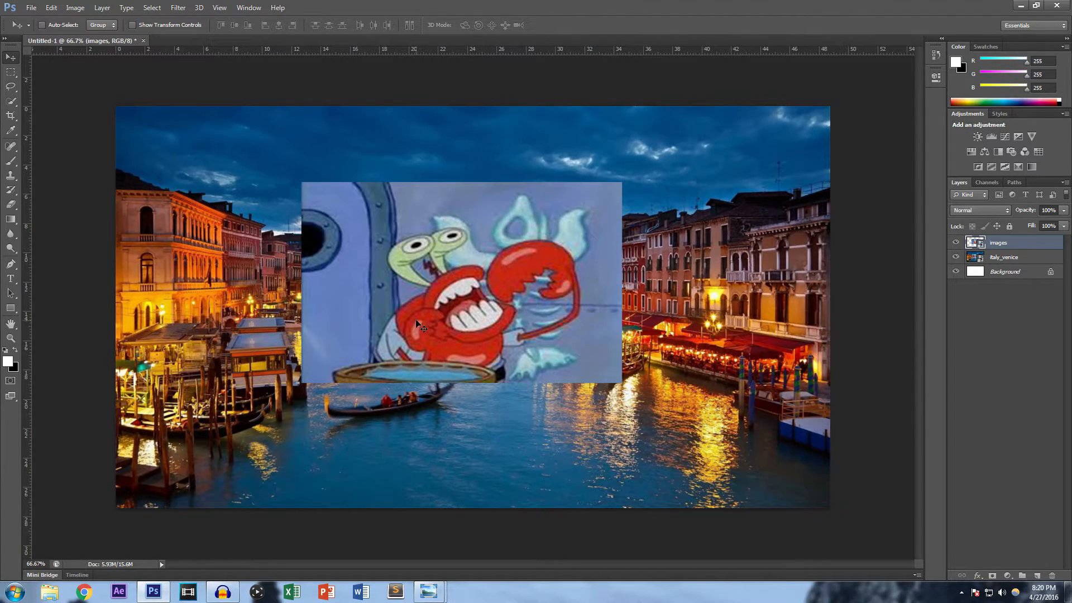
pyautogui.moveTo(452, 335); pyautogui.dragTo(478, 364)
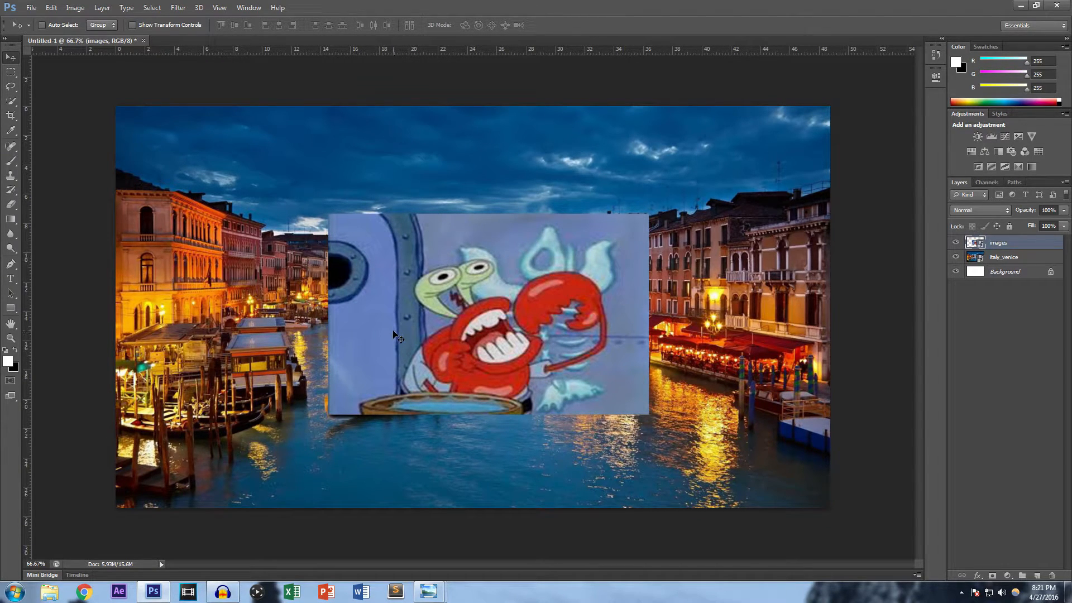
# Trace a closed Pen tool path around the crab's body, eyes, mouth, raised claw and arm, leaving out the tub
pyautogui.hotkey('ctrl', '+')
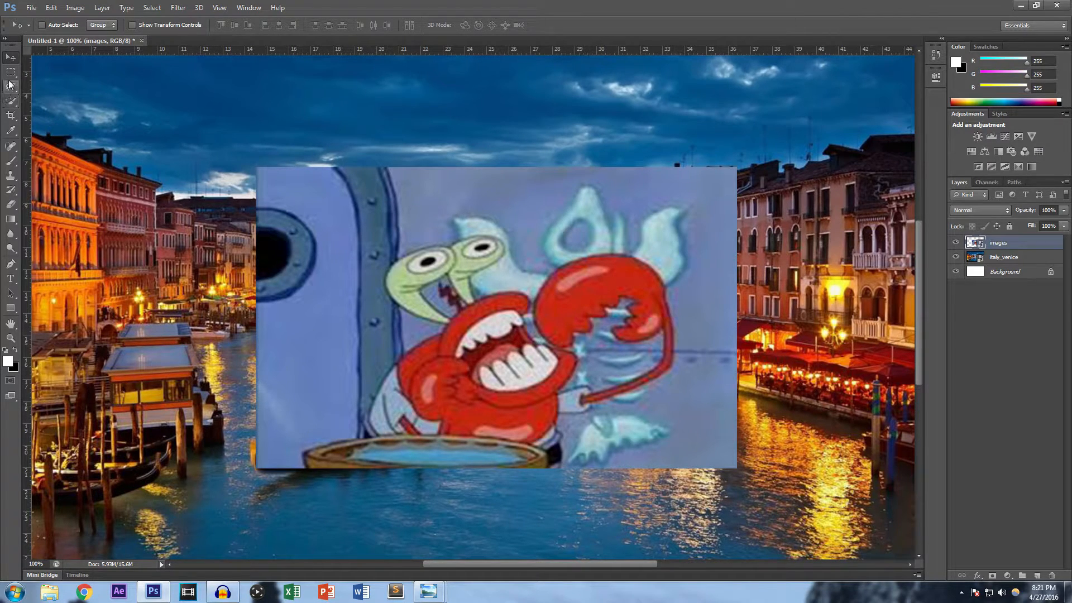
pyautogui.click(12, 265)
pyautogui.click(360, 438)
pyautogui.click(364, 421)
pyautogui.click(371, 404)
pyautogui.click(382, 386)
pyautogui.click(393, 364)
pyautogui.click(416, 347)
pyautogui.click(438, 333)
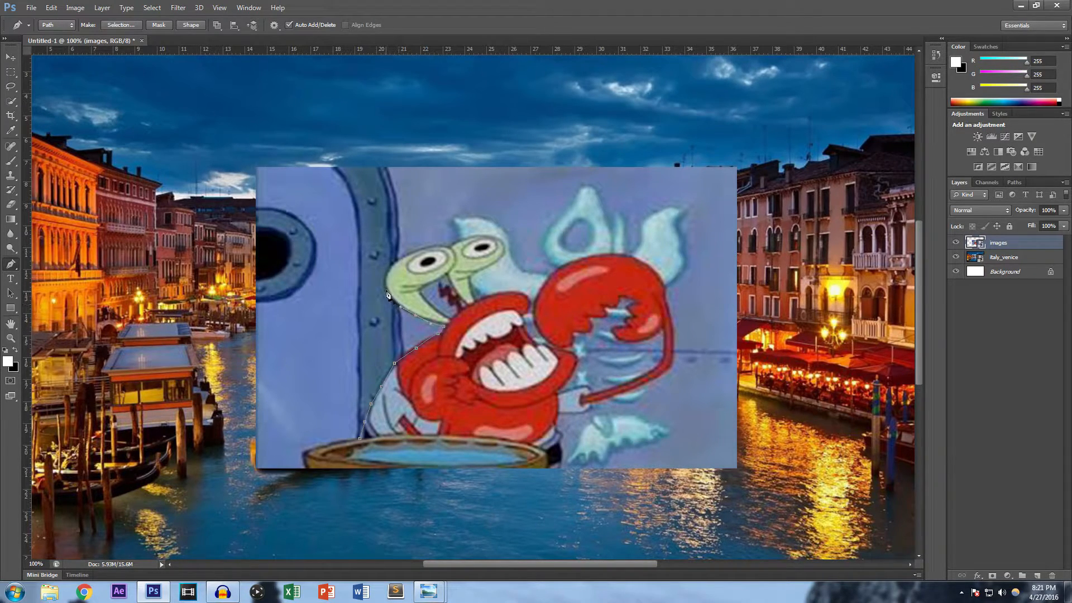
pyautogui.click(387, 278)
pyautogui.click(453, 245)
pyautogui.click(469, 236)
pyautogui.moveTo(495, 236); pyautogui.dragTo(496, 257)
pyautogui.click(502, 241)
pyautogui.click(486, 267)
pyautogui.click(497, 295)
pyautogui.click(528, 301)
pyautogui.click(532, 339)
pyautogui.click(537, 327)
pyautogui.moveTo(534, 304); pyautogui.dragTo(661, 275)
pyautogui.click(665, 294)
pyautogui.click(672, 340)
pyautogui.click(671, 352)
pyautogui.moveTo(587, 406); pyautogui.dragTo(583, 412)
pyautogui.click(560, 412)
pyautogui.click(555, 420)
pyautogui.click(555, 435)
pyautogui.moveTo(560, 466); pyautogui.dragTo(478, 441)
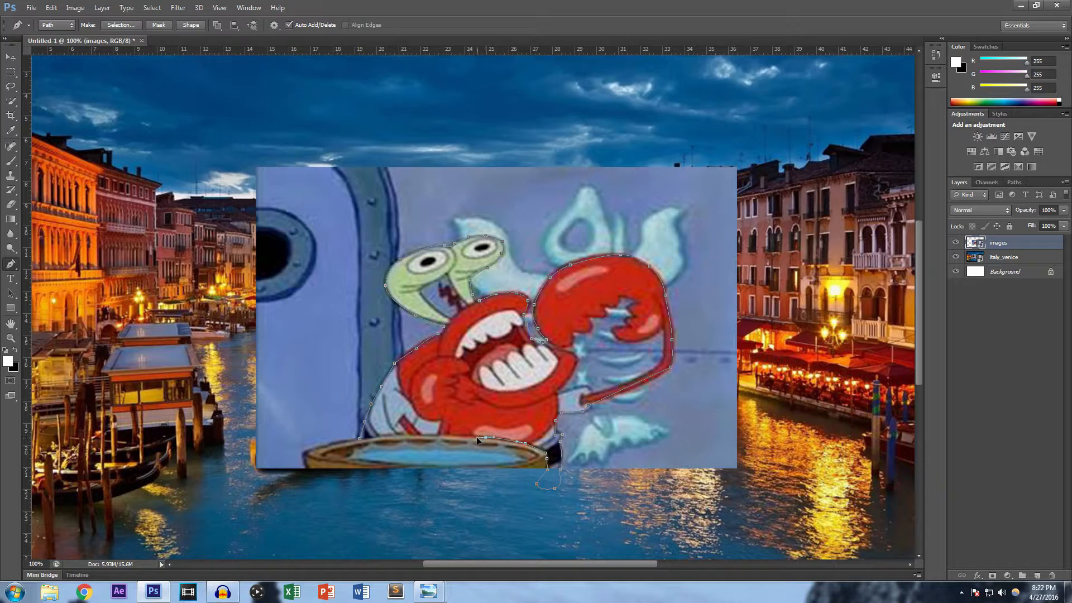
pyautogui.moveTo(401, 434); pyautogui.dragTo(392, 434)
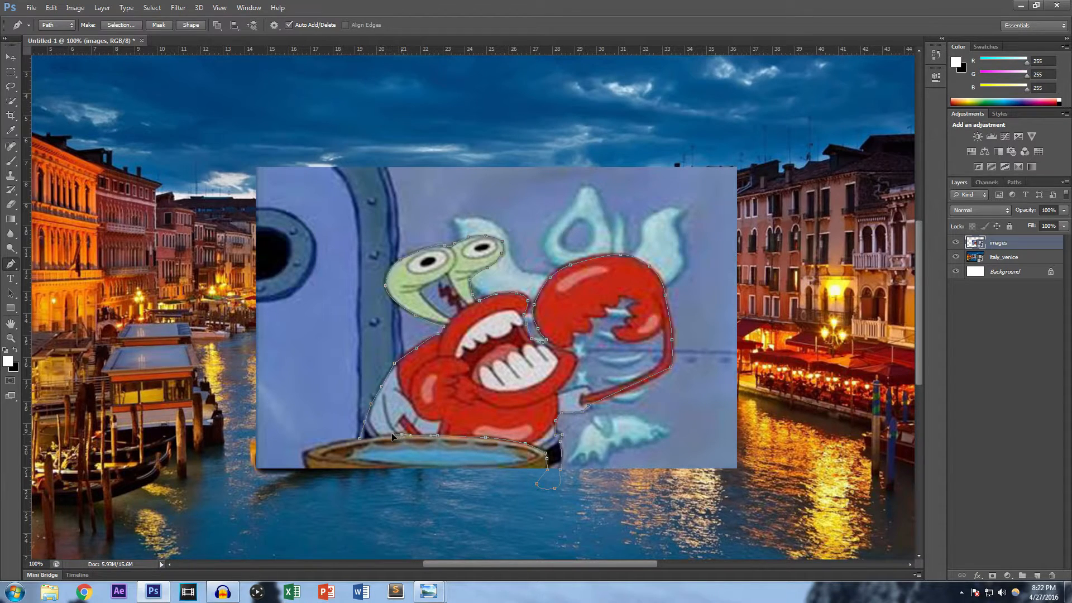
pyautogui.click(359, 439)
# Convert the crab path into a new anti-aliased selection with a 0-pixel feather radius
pyautogui.rightClick(444, 329)
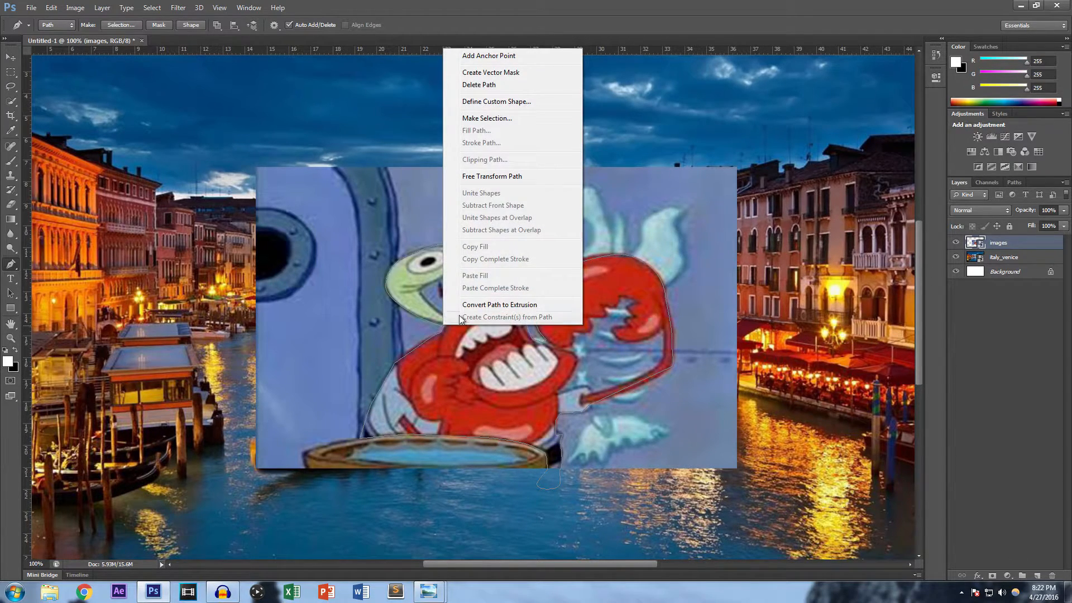
pyautogui.click(488, 119)
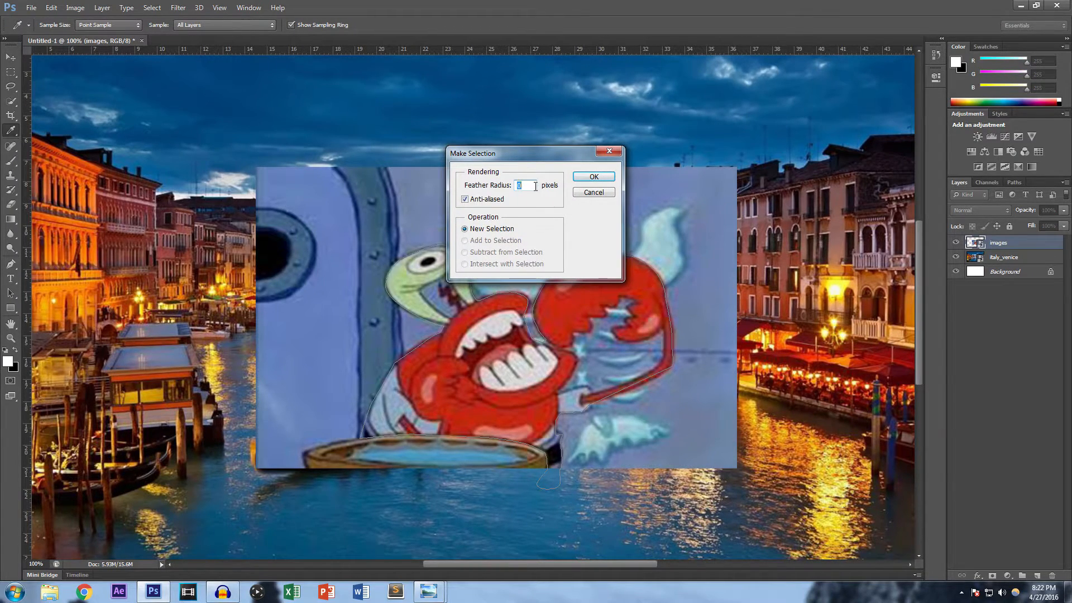
pyautogui.click(593, 177)
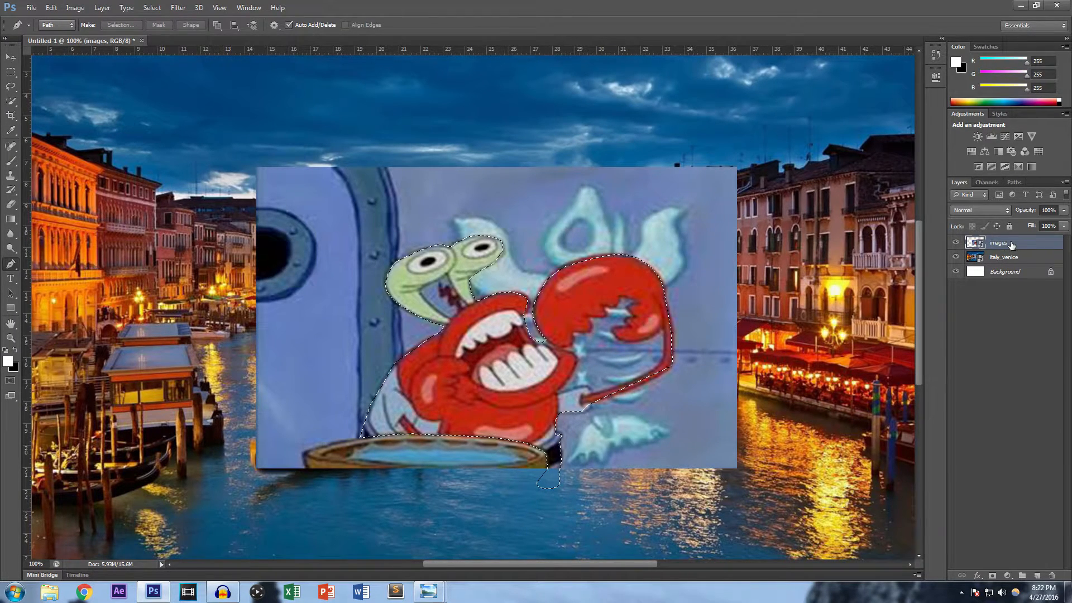
# Copy the selected crab to its own layer and hide the original images layer
pyautogui.hotkey('ctrl', 'j')
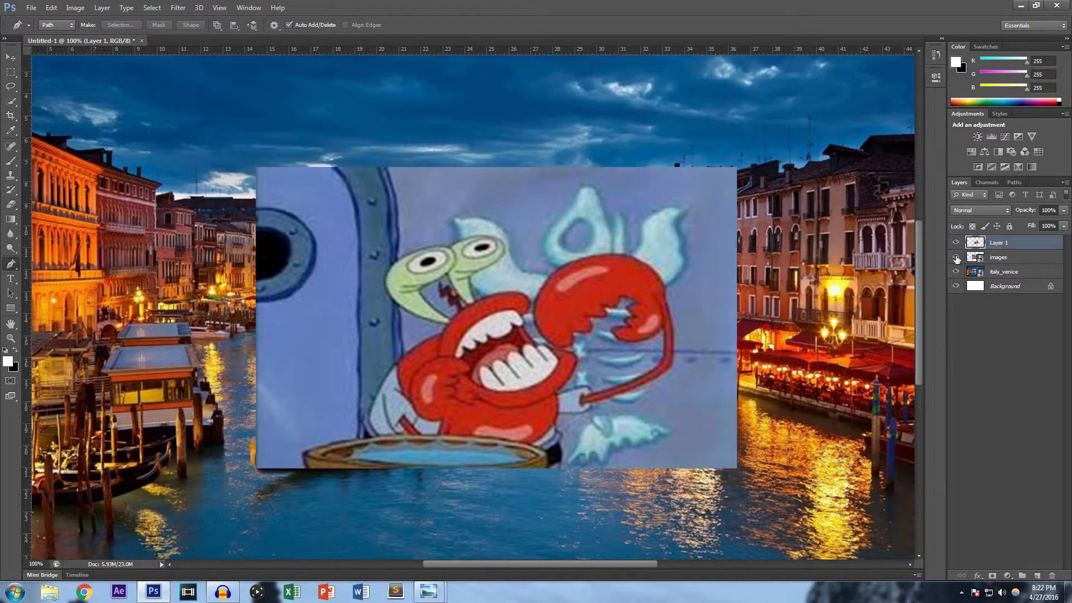
pyautogui.click(956, 257)
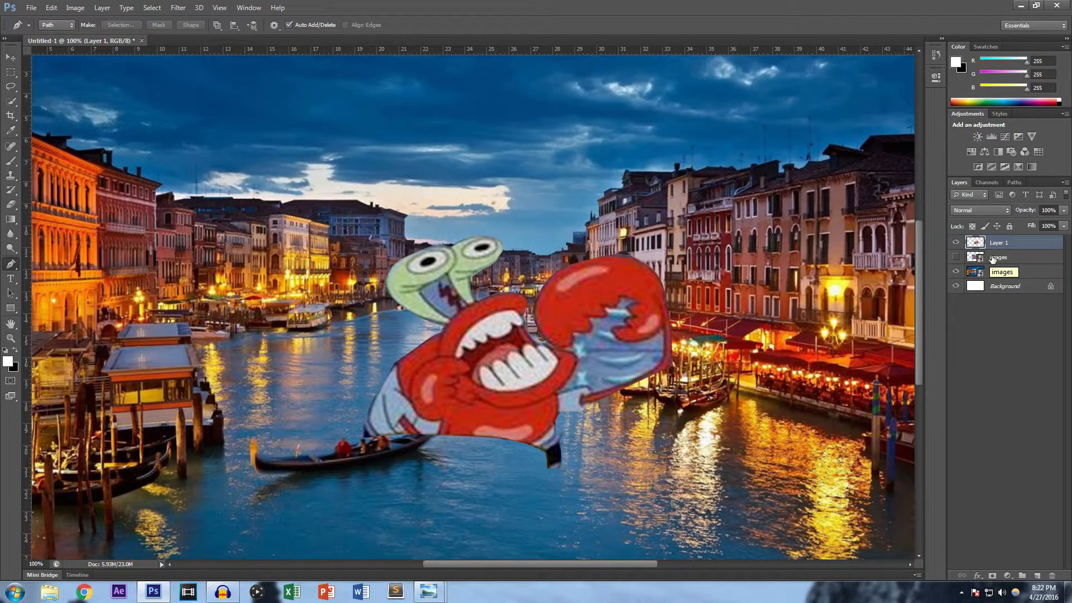
pyautogui.click(956, 257)
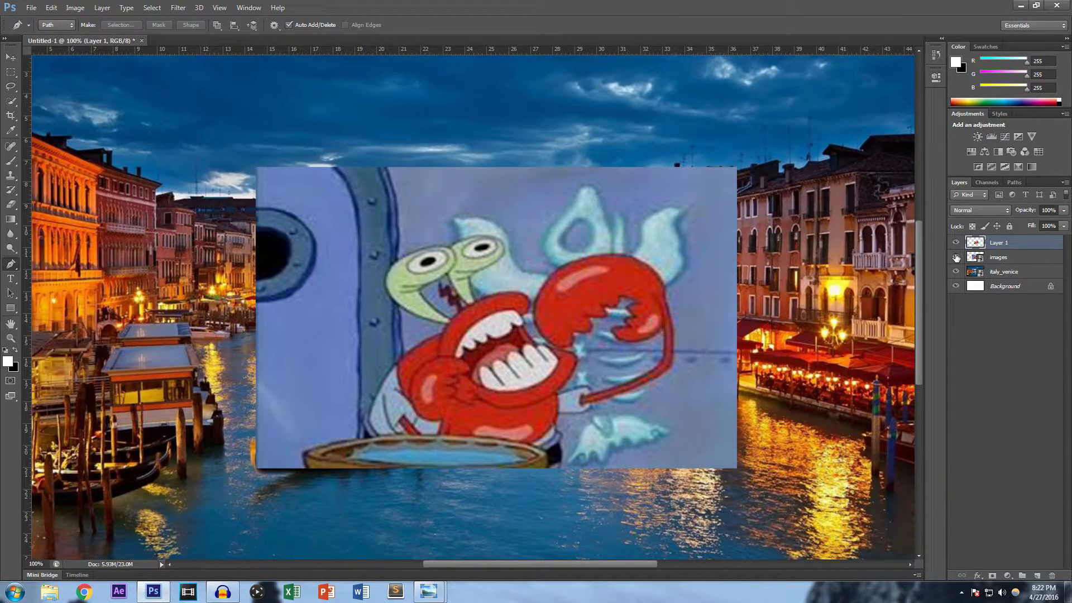
pyautogui.click(956, 257)
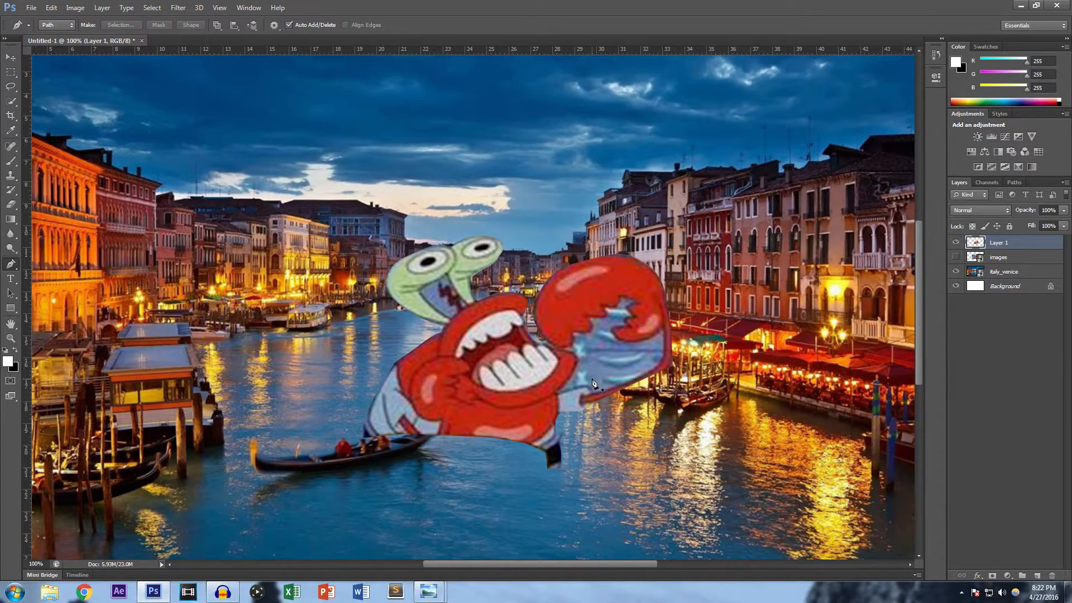
# Trace a closed Pen tool path around the leftover blue background between the crab's mouth, claw and arm
pyautogui.click(557, 392)
pyautogui.click(567, 381)
pyautogui.click(577, 358)
pyautogui.click(572, 352)
pyautogui.click(584, 331)
pyautogui.click(591, 321)
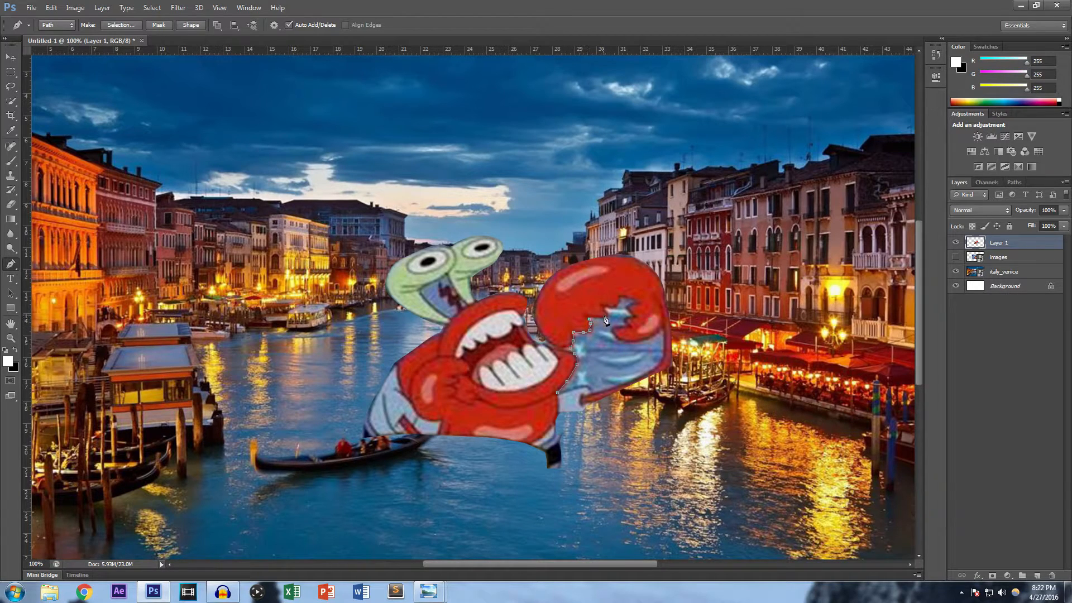
pyautogui.click(603, 307)
pyautogui.click(632, 297)
pyautogui.click(632, 304)
pyautogui.click(625, 306)
pyautogui.click(631, 315)
pyautogui.click(626, 319)
pyautogui.click(616, 328)
pyautogui.moveTo(614, 333); pyautogui.dragTo(631, 343)
pyautogui.click(653, 336)
pyautogui.click(661, 330)
pyautogui.click(661, 362)
pyautogui.click(561, 398)
# Convert the path inside the claw and arm into an anti-aliased selection with 0-pixel feather, erase the blue background within it, and deselect
pyautogui.rightClick(625, 342)
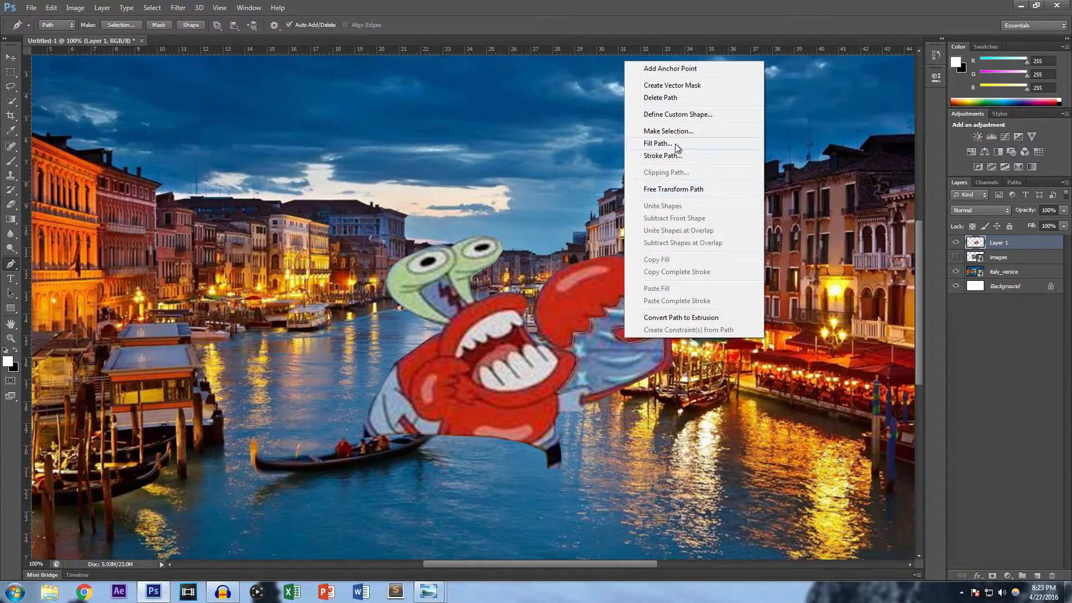
pyautogui.click(692, 135)
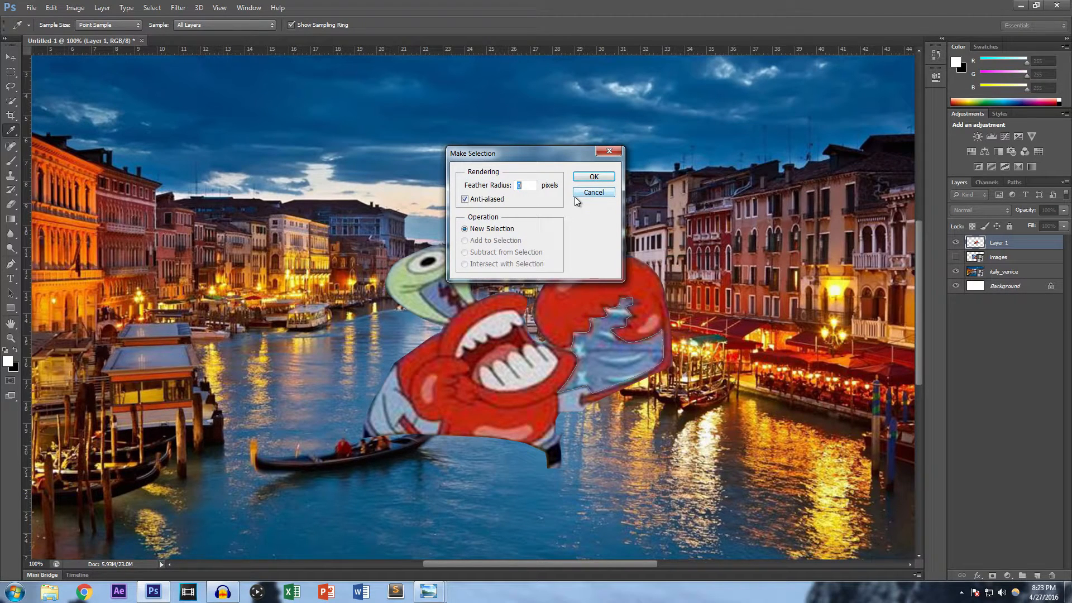
pyautogui.press('Return')
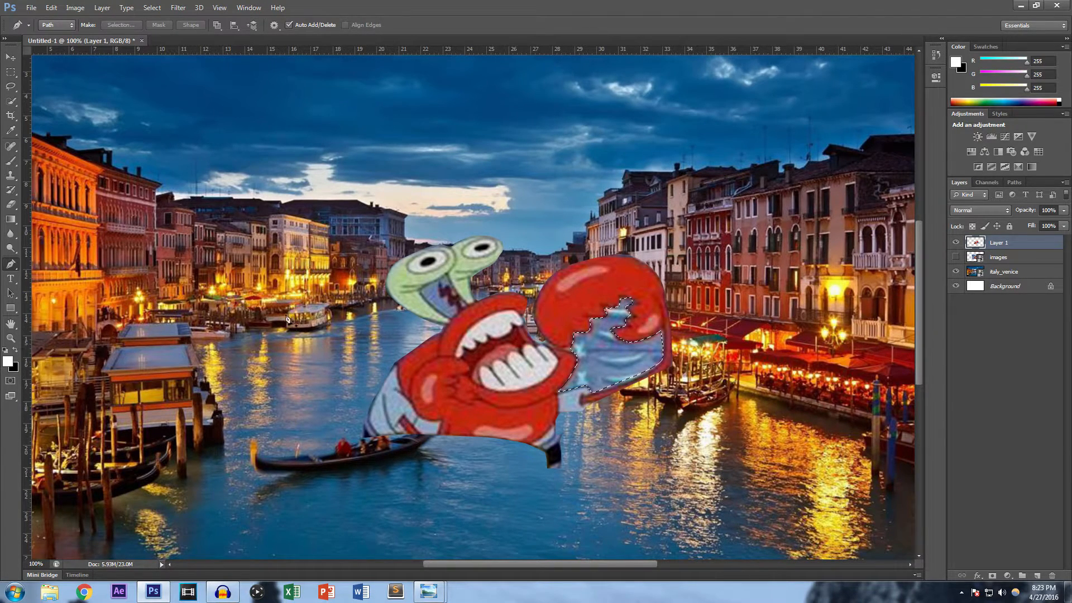
pyautogui.press('e')
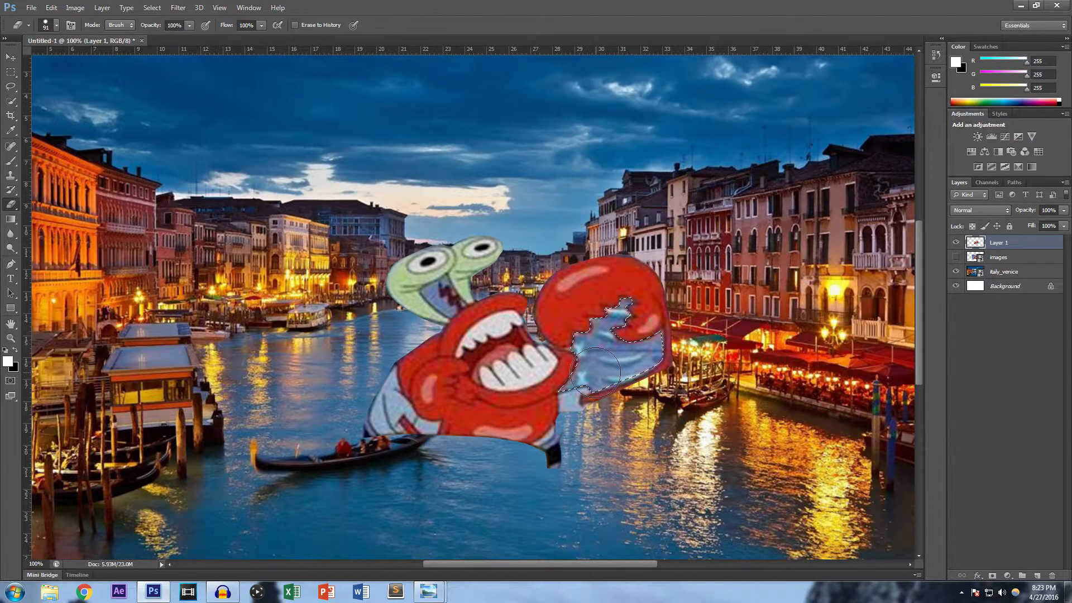
pyautogui.moveTo(535, 387)
pyautogui.mouseDown()
pyautogui.moveTo(523, 356)
pyautogui.moveTo(570, 335)
pyautogui.moveTo(544, 341)
pyautogui.moveTo(569, 312)
pyautogui.moveTo(522, 383)
pyautogui.moveTo(548, 437)
pyautogui.moveTo(573, 363)
pyautogui.mouseUp()
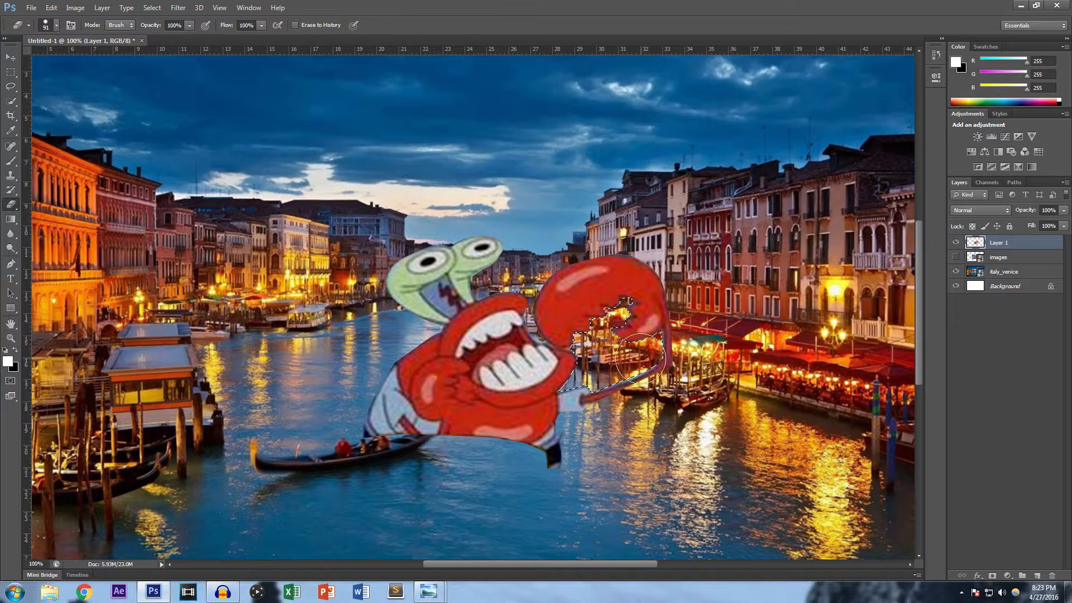
pyautogui.hotkey('ctrl', 'd')
# Trace a closed Pen tool path around the leftover blue background between the crab's two eye stalks
pyautogui.click(10, 263)
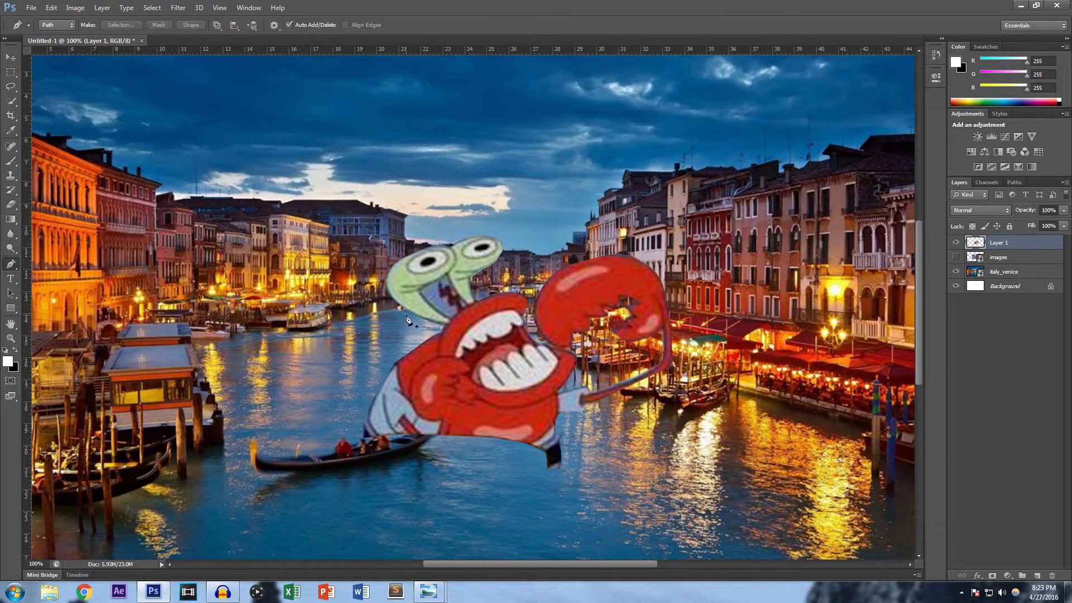
pyautogui.click(448, 320)
pyautogui.click(425, 285)
pyautogui.click(446, 274)
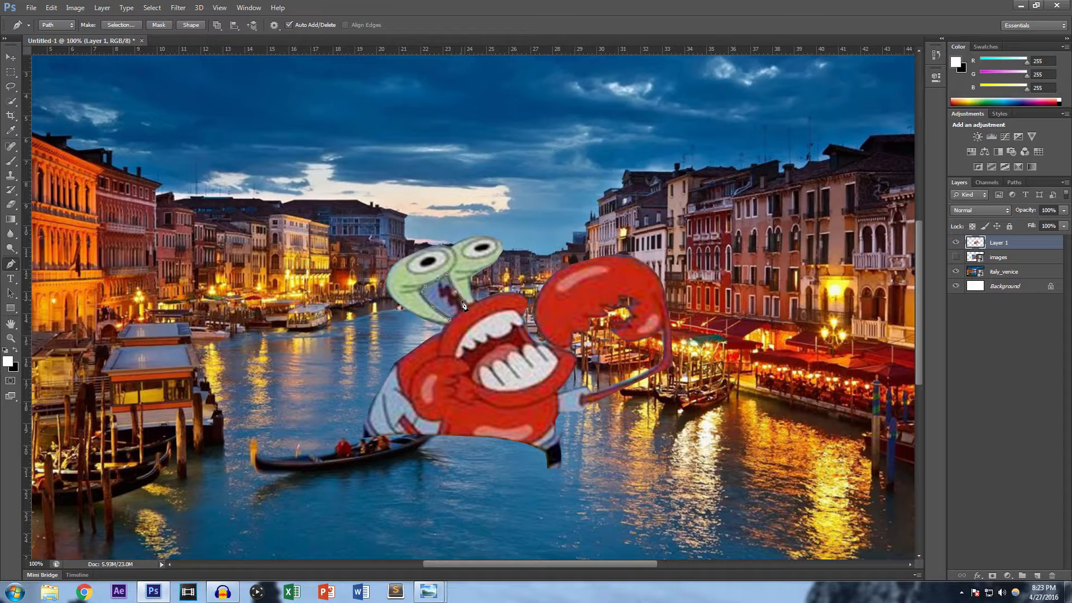
pyautogui.click(450, 319)
# Convert the path between the eye stalks into a selection, remove the blue background inside it, and deselect
pyautogui.rightClick(450, 317)
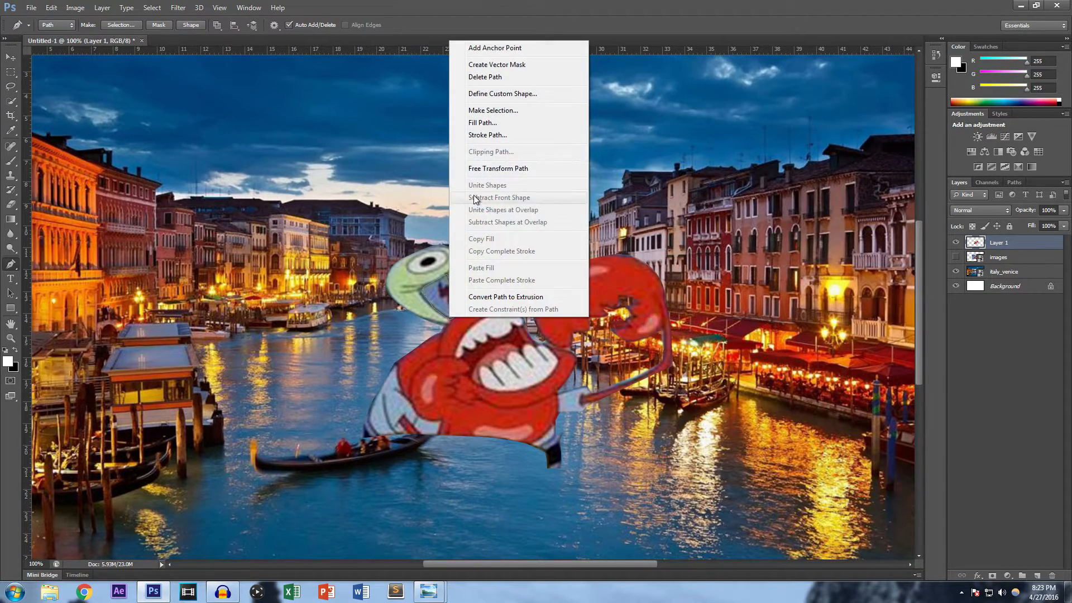
pyautogui.click(497, 108)
pyautogui.click(590, 184)
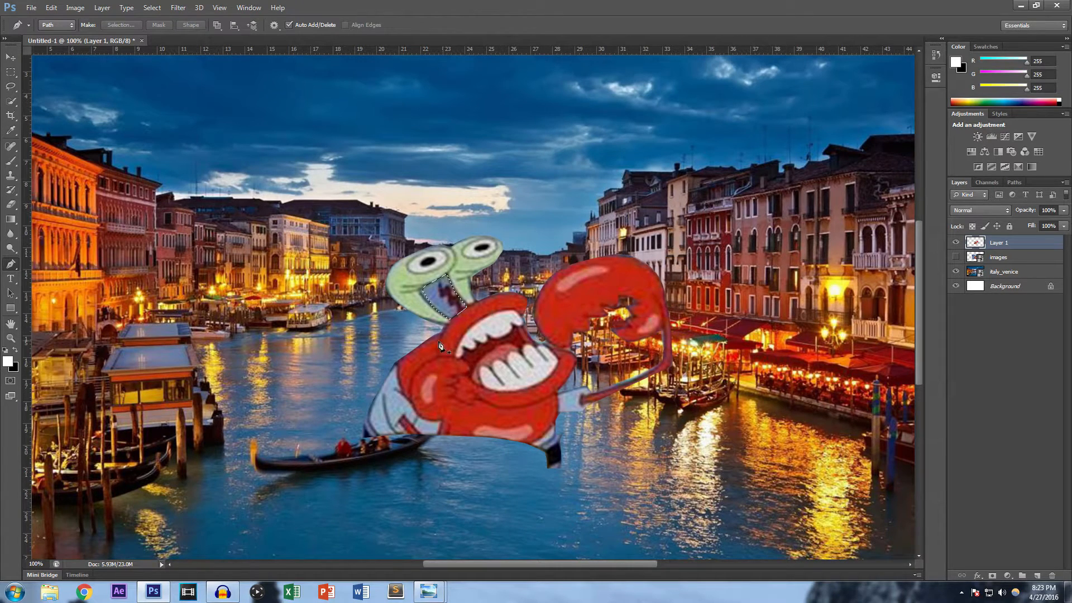
pyautogui.press('e')
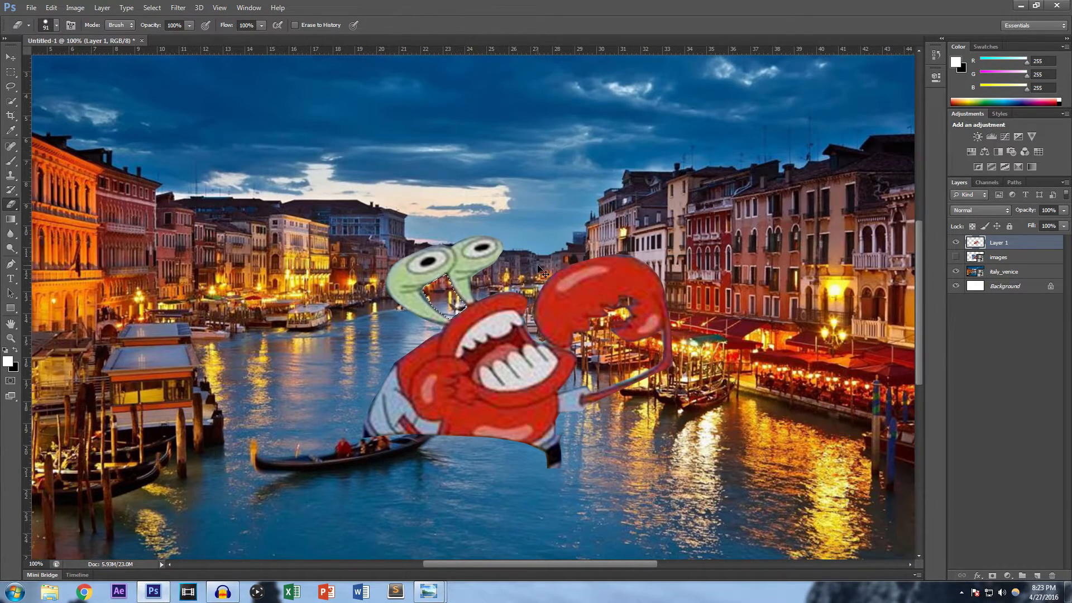
pyautogui.press('Delete')
pyautogui.hotkey('ctrl', 'd')
# Free-transform the crab to about 160% scale, rotate it about -9°, and place it low in the middle of the canal
pyautogui.click(11, 57)
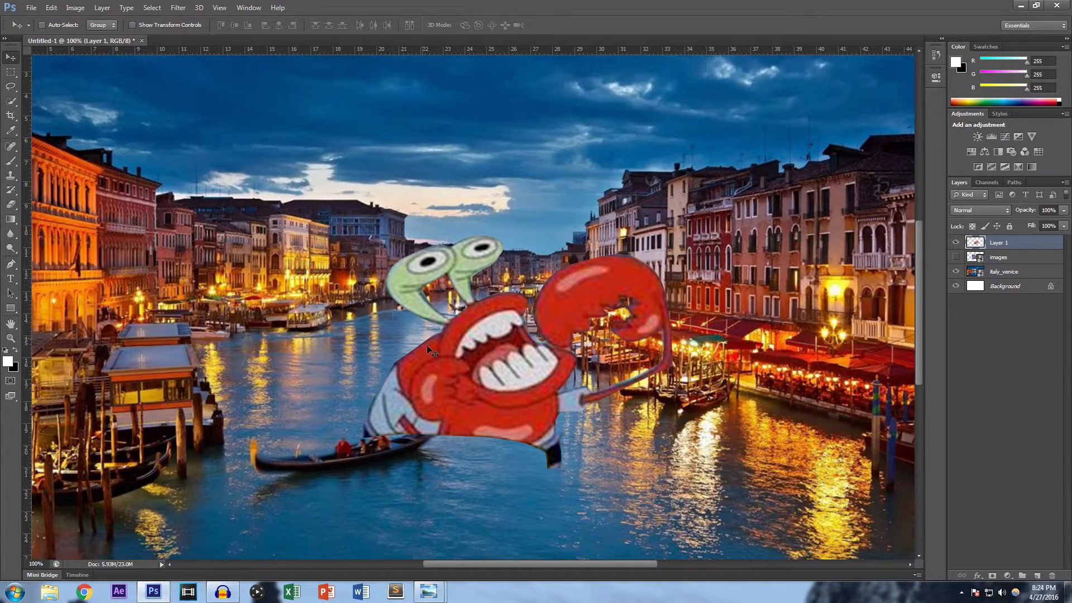
pyautogui.moveTo(423, 341); pyautogui.dragTo(443, 405)
pyautogui.hotkey('ctrl', '-')
pyautogui.hotkey('ctrl', '-')
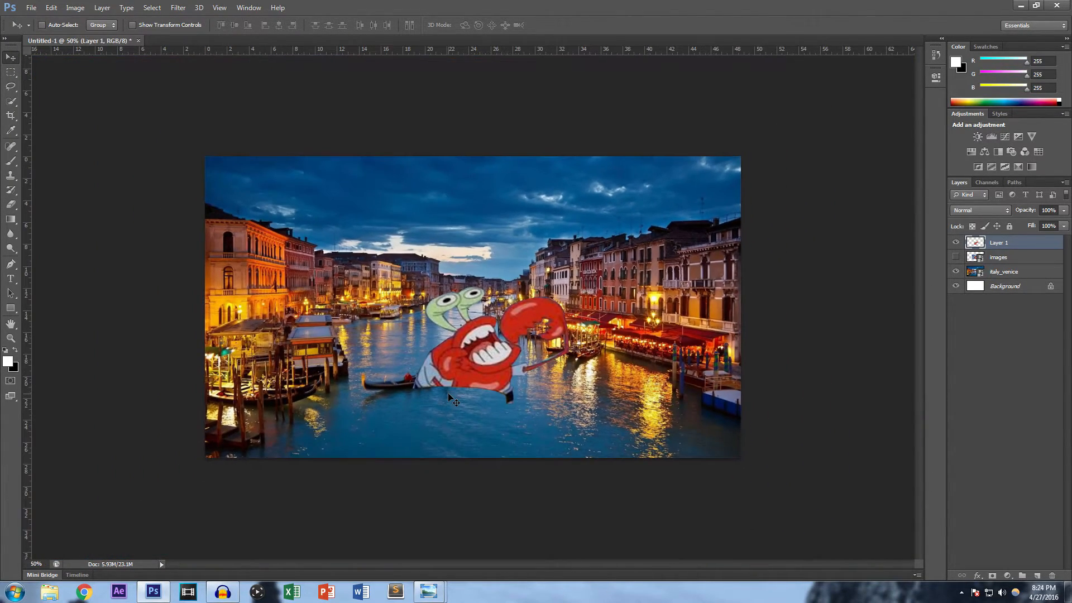
pyautogui.hotkey('ctrl', 't')
pyautogui.moveTo(505, 328); pyautogui.dragTo(510, 391)
pyautogui.moveTo(572, 351); pyautogui.dragTo(685, 300)
pyautogui.moveTo(640, 340); pyautogui.dragTo(605, 354)
pyautogui.moveTo(659, 294); pyautogui.dragTo(639, 272)
pyautogui.moveTo(558, 340); pyautogui.dragTo(552, 301)
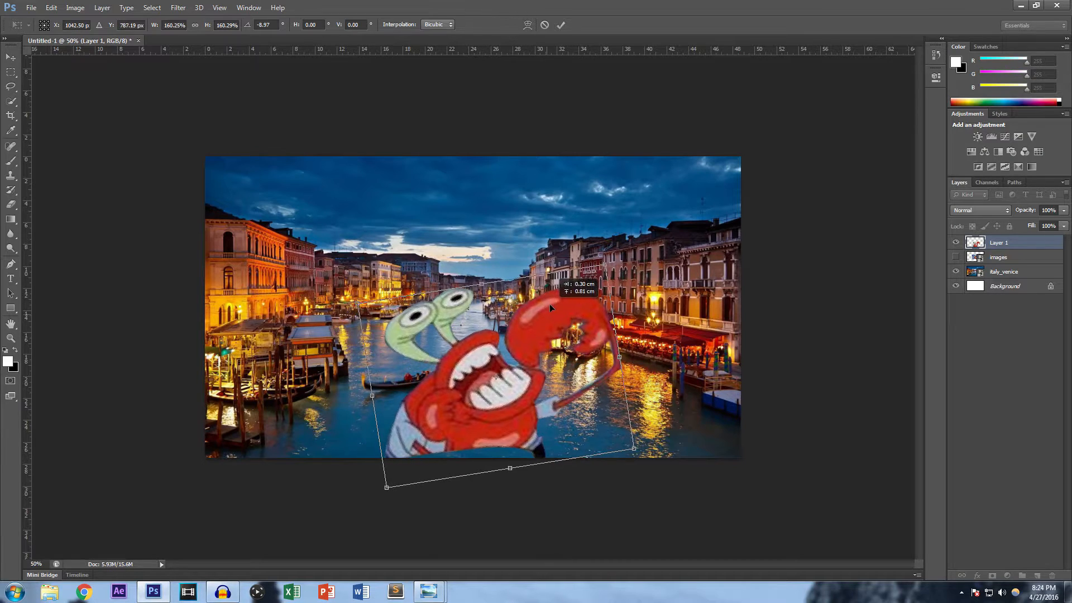
# Stretch the crab's height to about 180%, reposition it against the image's lower edge, and apply the transform
pyautogui.moveTo(481, 280); pyautogui.dragTo(481, 259)
pyautogui.moveTo(490, 330); pyautogui.dragTo(498, 338)
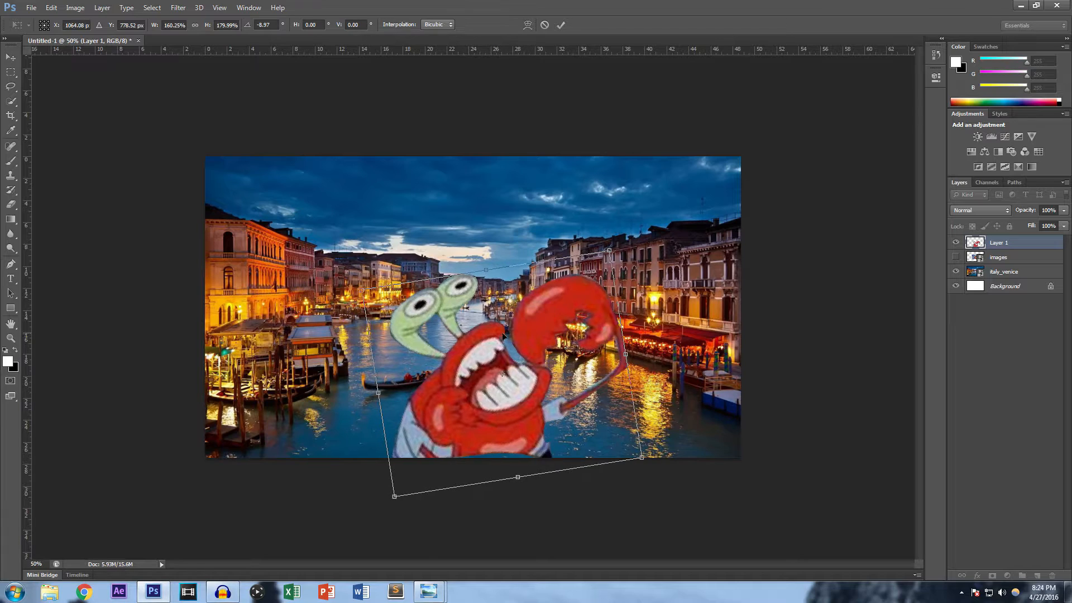
pyautogui.click(561, 25)
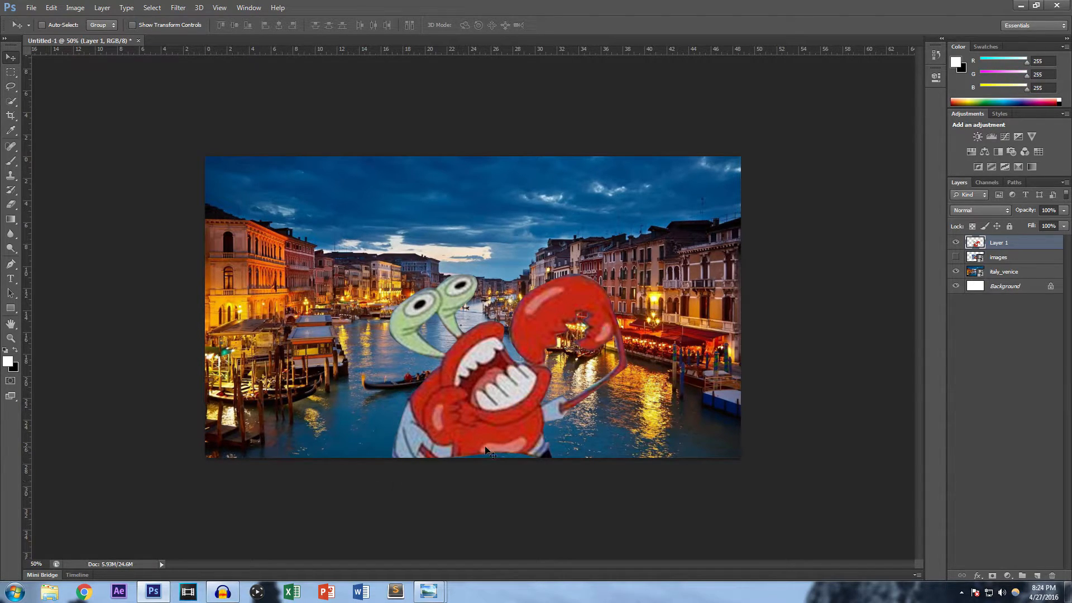
# Warp the crab's lower edge down past the image border to close the gap beneath its body, then shift the crab slightly left
pyautogui.hotkey('ctrl', 't')
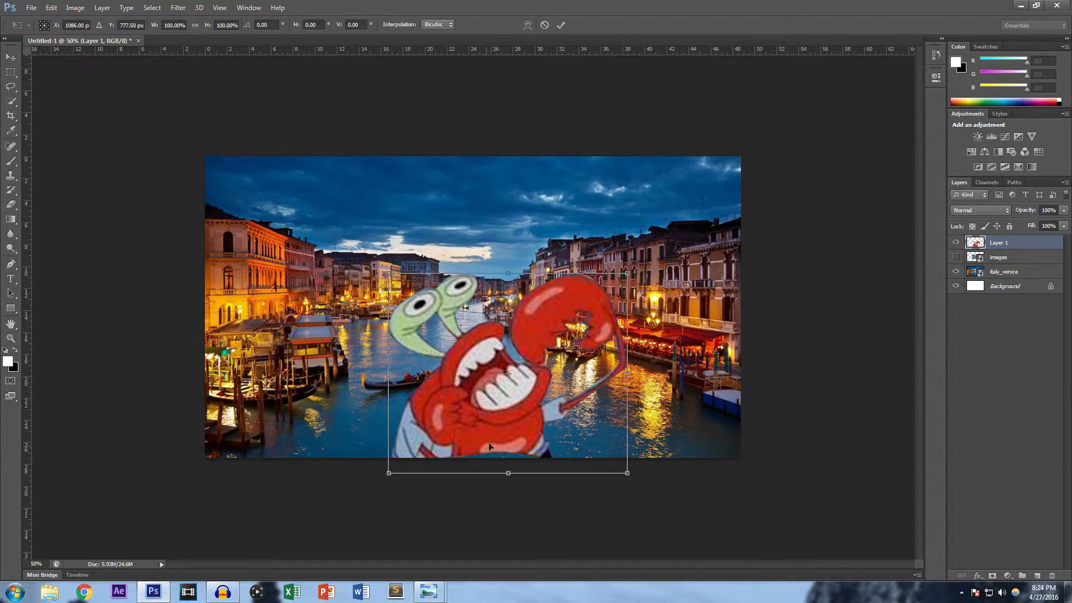
pyautogui.click(527, 25)
pyautogui.moveTo(497, 453); pyautogui.dragTo(501, 458)
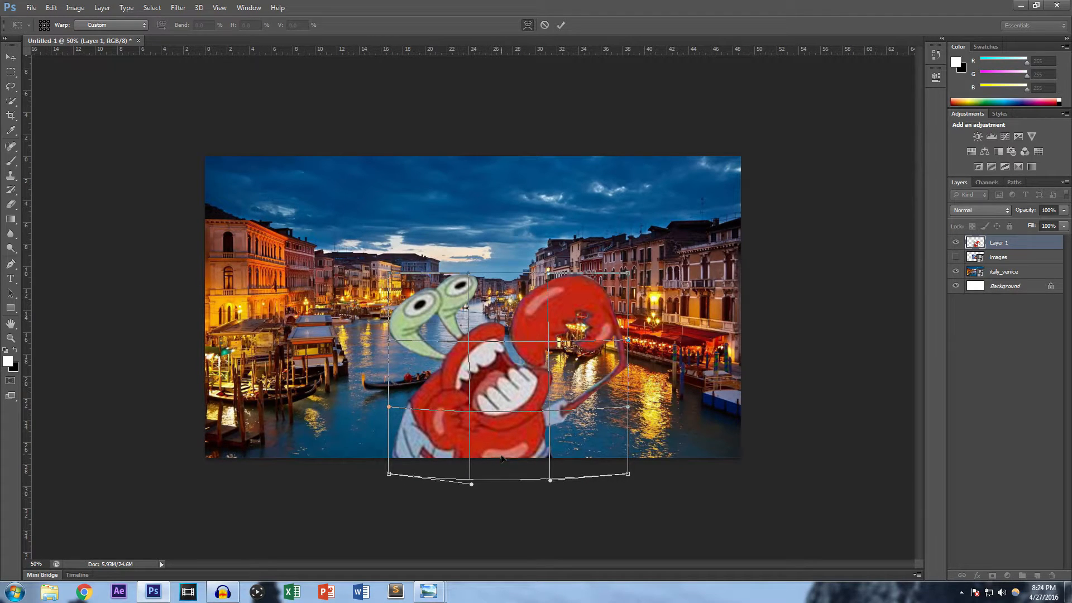
pyautogui.click(562, 27)
pyautogui.moveTo(470, 404); pyautogui.dragTo(463, 405)
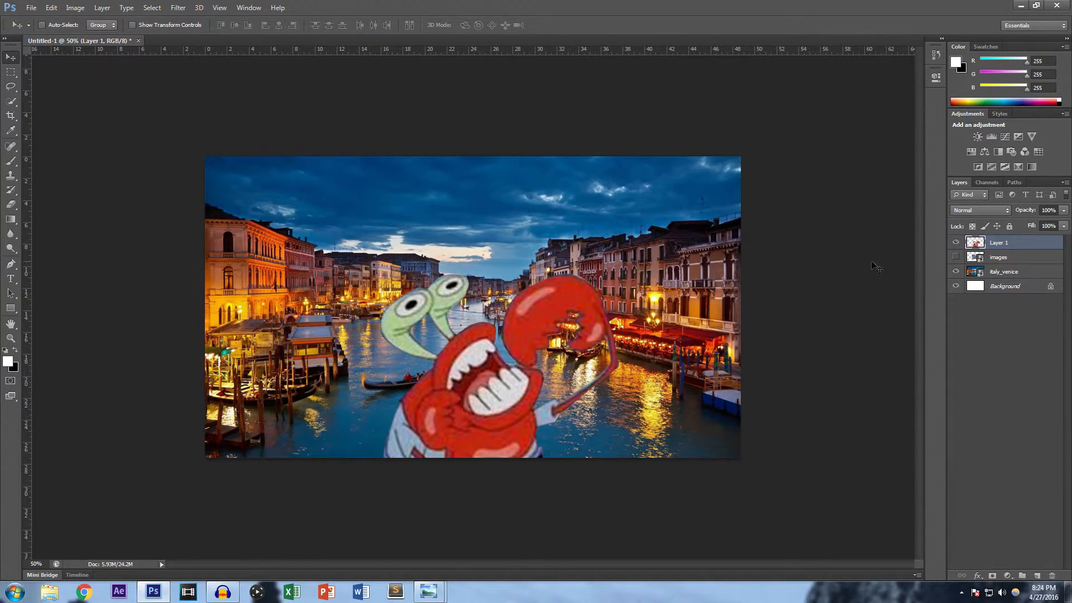
# Add a white Outer Glow to the crab layer with 8% spread, 35 px size and about 32% opacity
pyautogui.doubleClick(1046, 247)
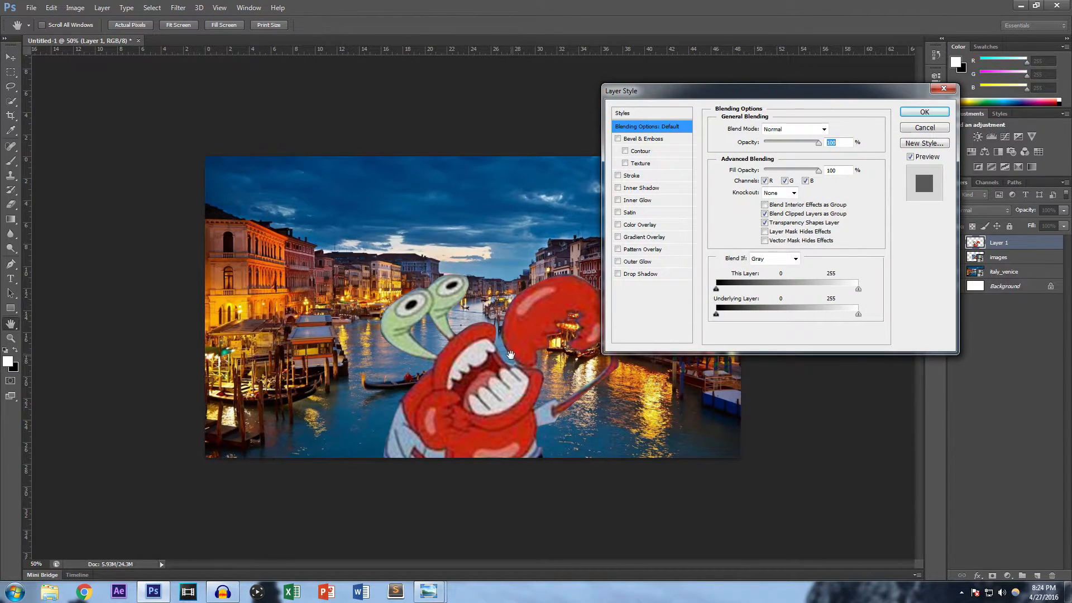
pyautogui.click(618, 261)
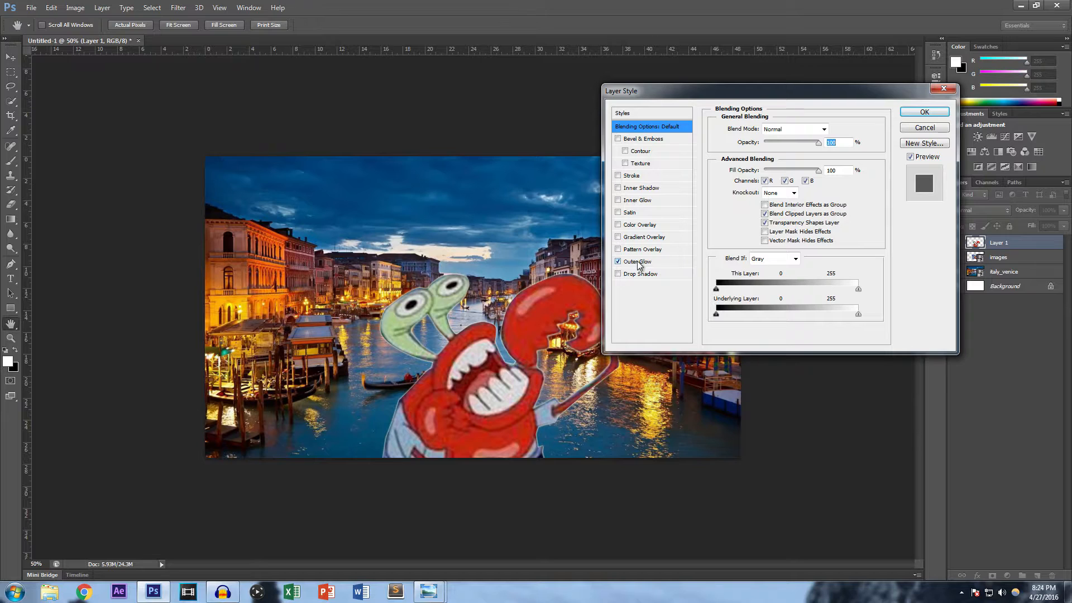
pyautogui.click(668, 259)
pyautogui.moveTo(756, 213); pyautogui.dragTo(768, 230)
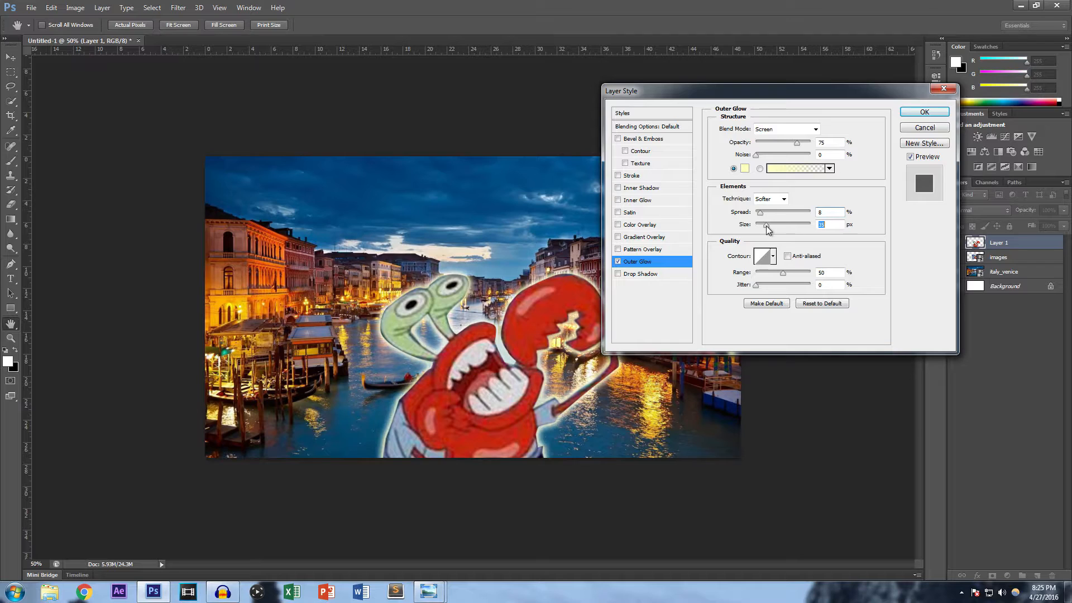
pyautogui.click(745, 168)
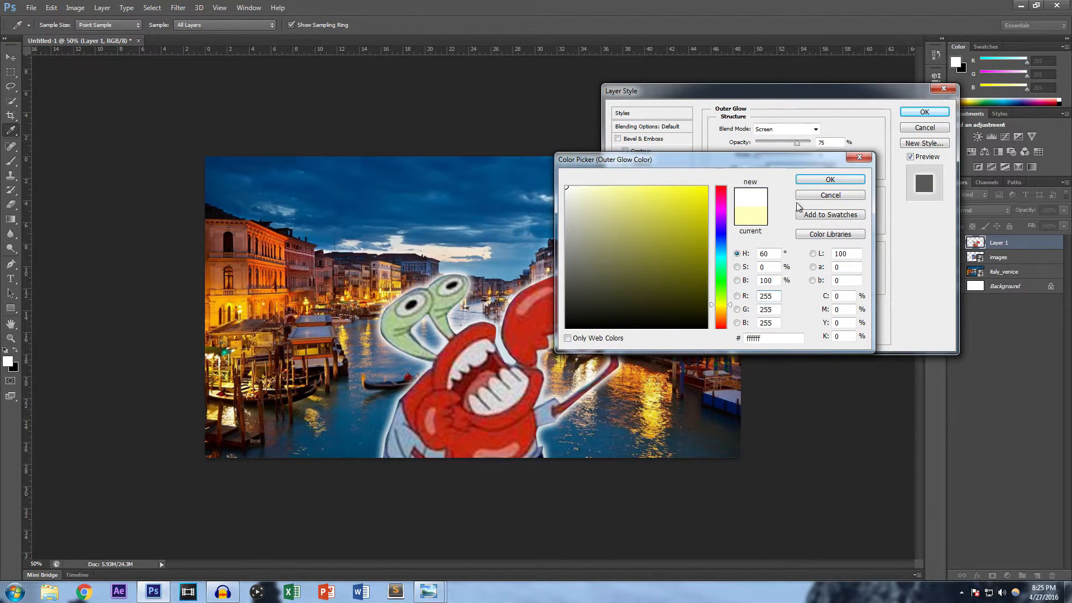
pyautogui.click(826, 180)
pyautogui.moveTo(795, 144); pyautogui.dragTo(774, 139)
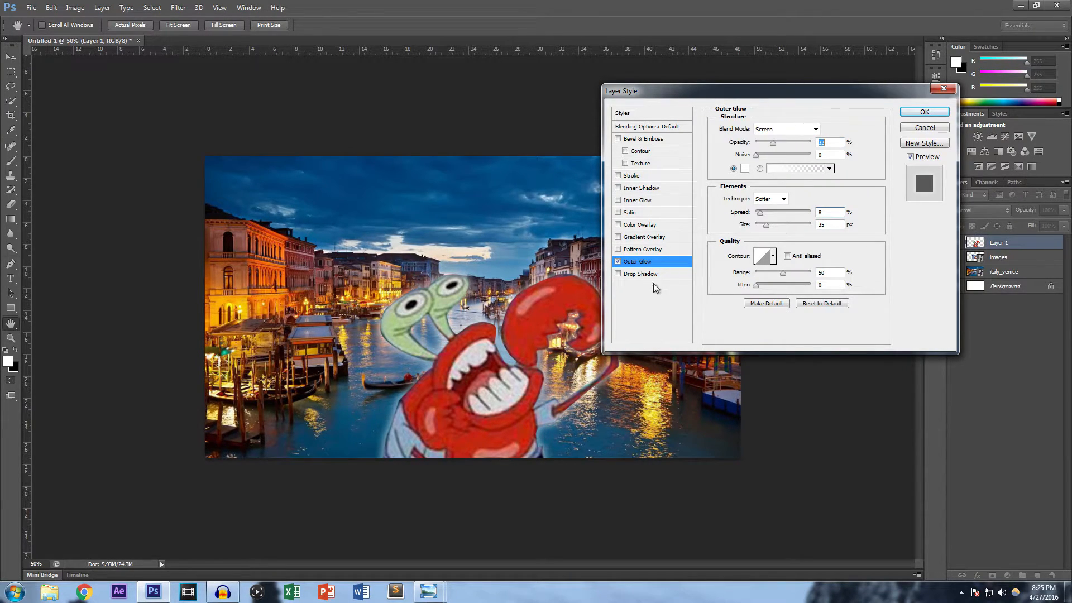
# Add a white 3 px outside Stroke to the crab layer, apply the layer style, and collapse its effects list
pyautogui.click(618, 176)
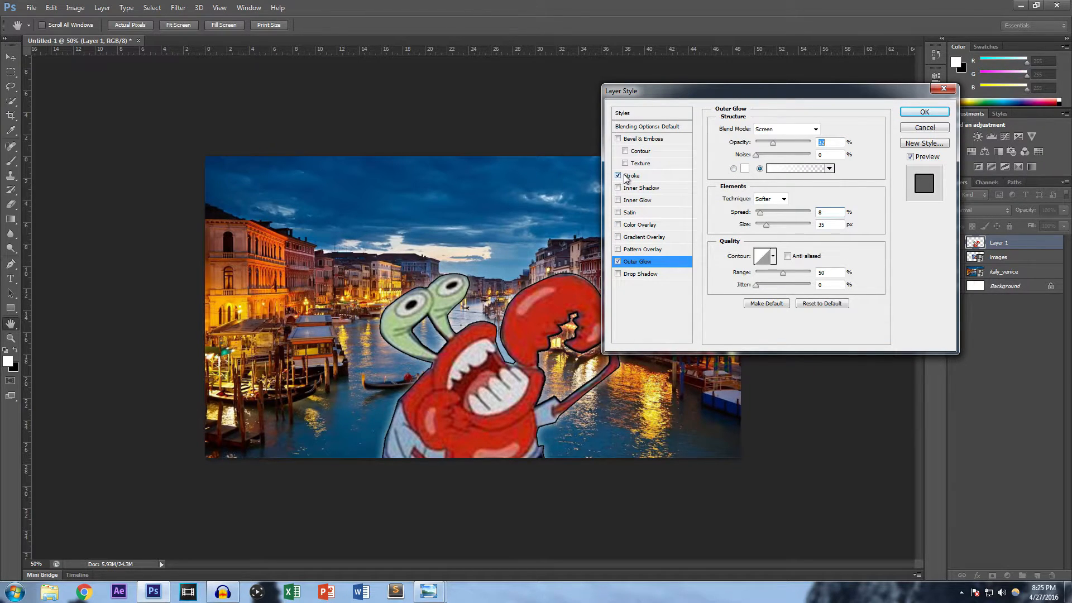
pyautogui.click(628, 176)
pyautogui.click(741, 205)
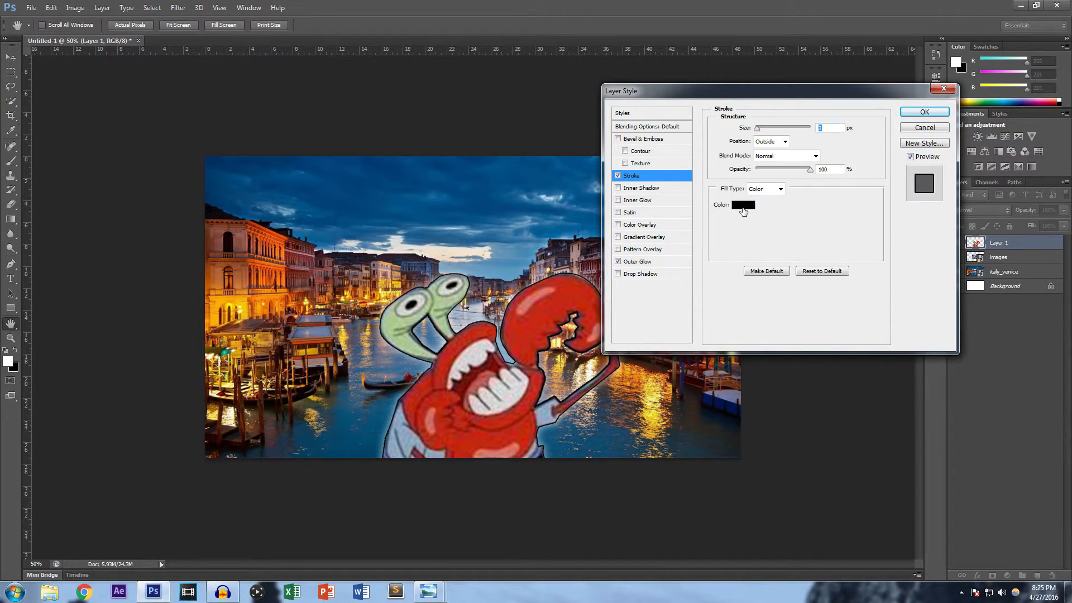
pyautogui.moveTo(591, 204); pyautogui.dragTo(523, 145)
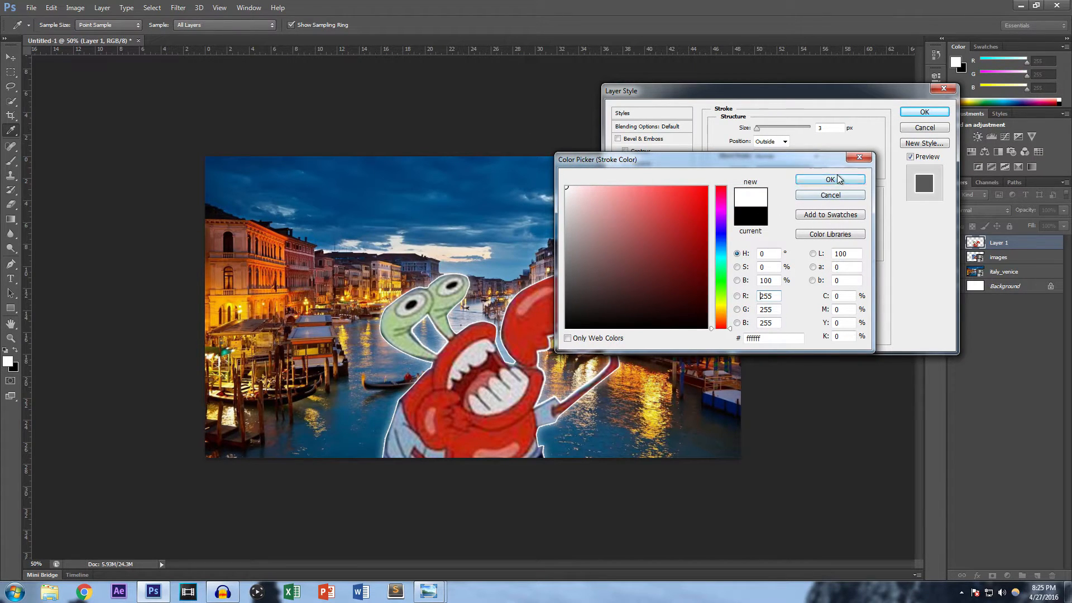
pyautogui.click(851, 161)
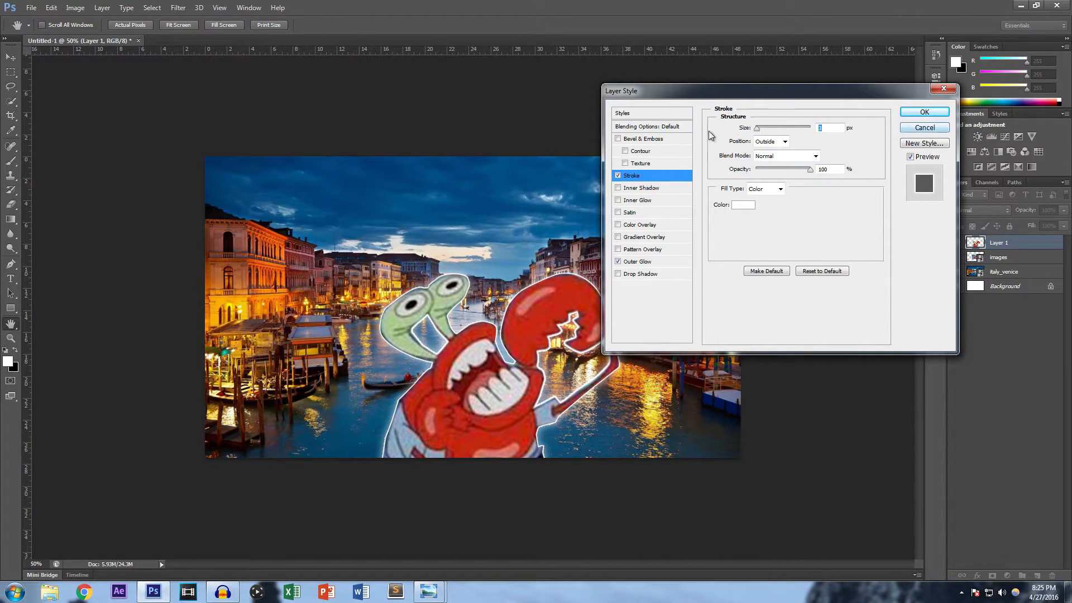
pyautogui.click(914, 114)
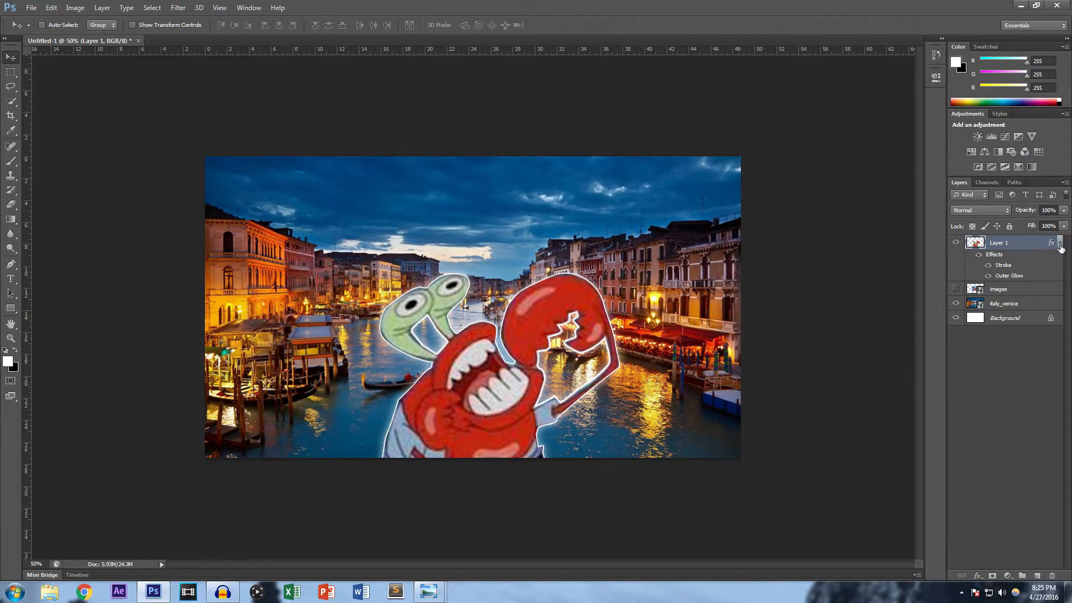
pyautogui.click(1060, 244)
# Add a Curves adjustment layer above the crab with a gentle S-curve that darkens the shadows and brightens the highlights
pyautogui.click(1008, 575)
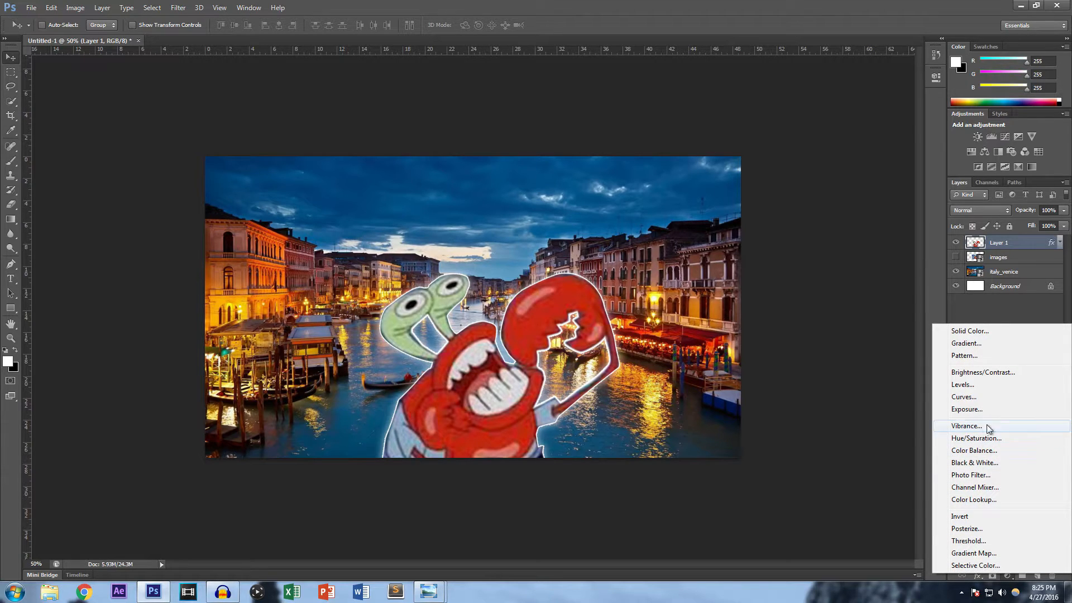
pyautogui.click(980, 395)
pyautogui.moveTo(823, 212); pyautogui.dragTo(822, 223)
pyautogui.moveTo(876, 165); pyautogui.dragTo(880, 151)
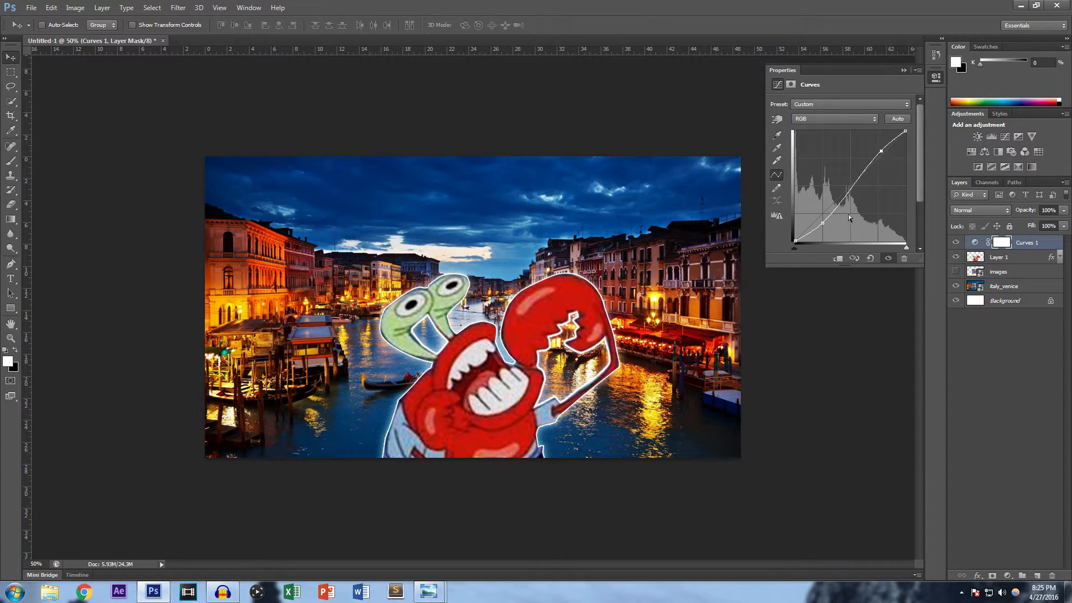
pyautogui.moveTo(826, 222); pyautogui.dragTo(828, 217)
pyautogui.click(903, 71)
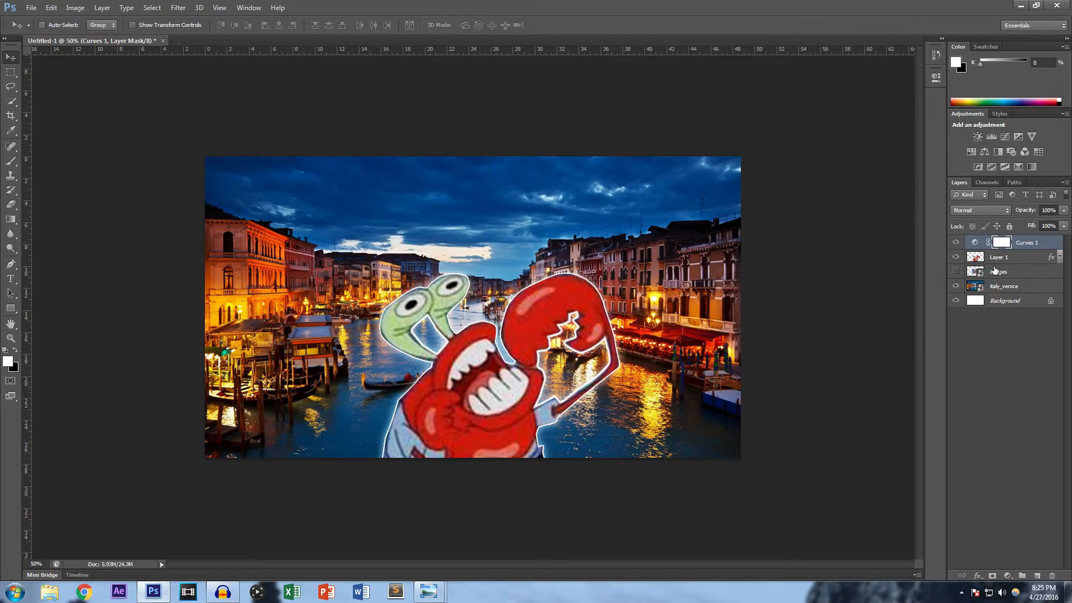
# Select the italy_venice layer and toggle the crab layer's visibility to compare the scene with and without it
pyautogui.click(1035, 286)
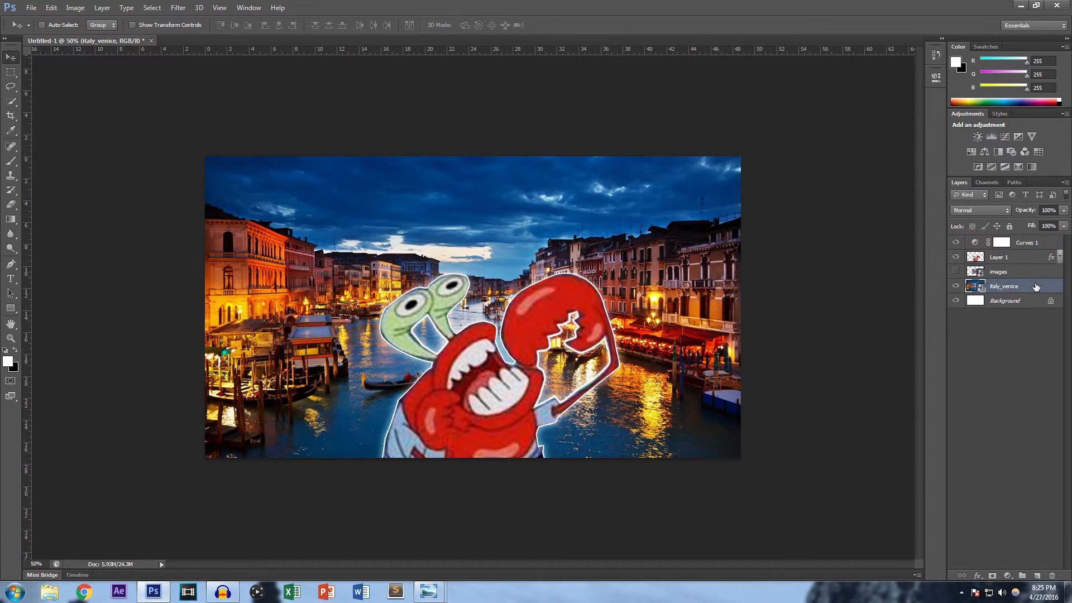
pyautogui.click(957, 257)
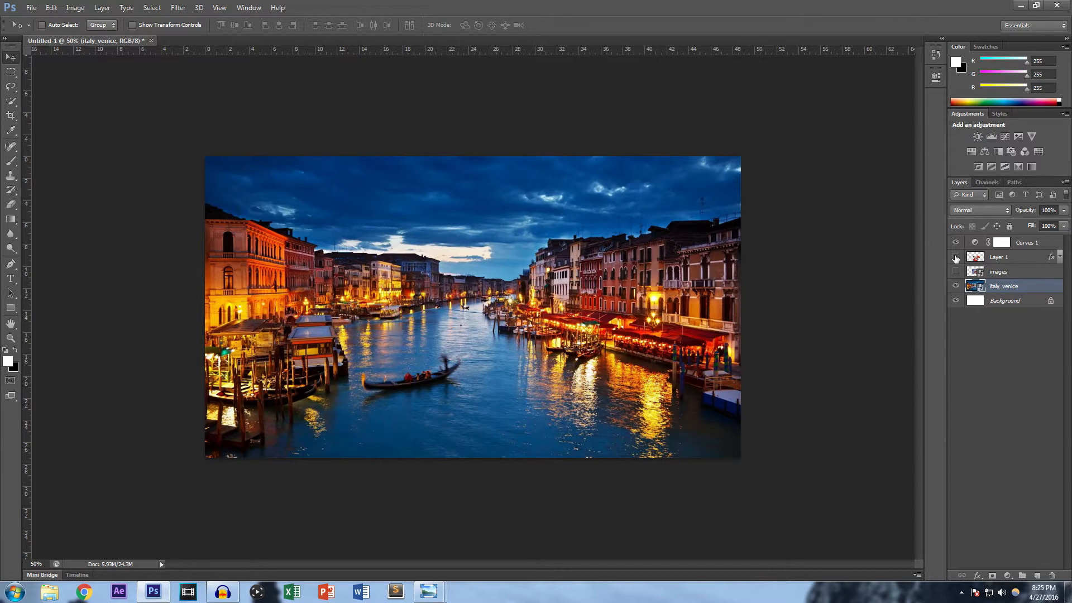
pyautogui.click(955, 258)
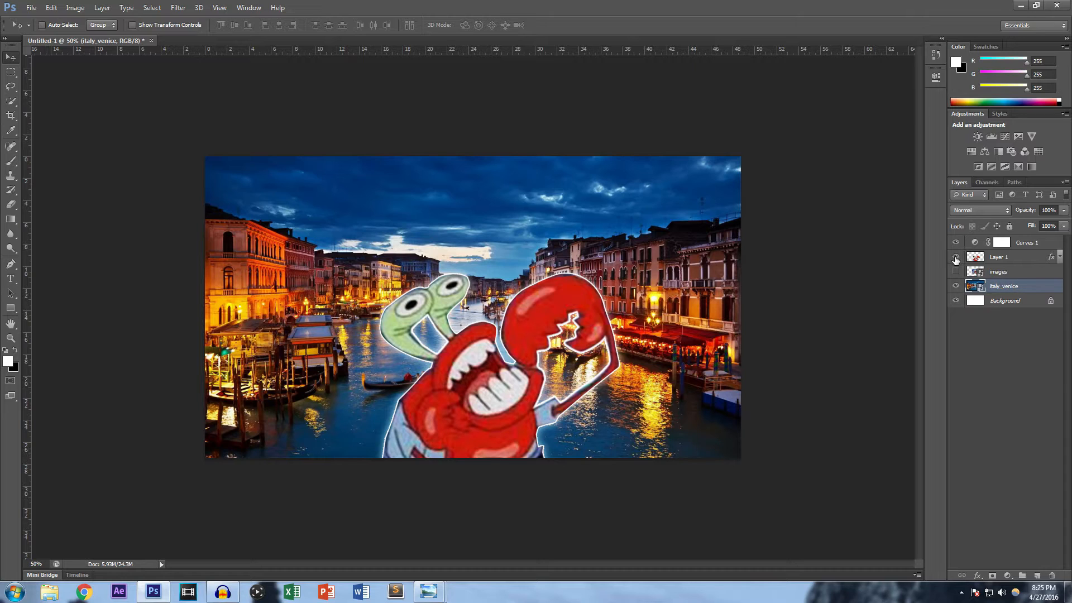
pyautogui.click(956, 258)
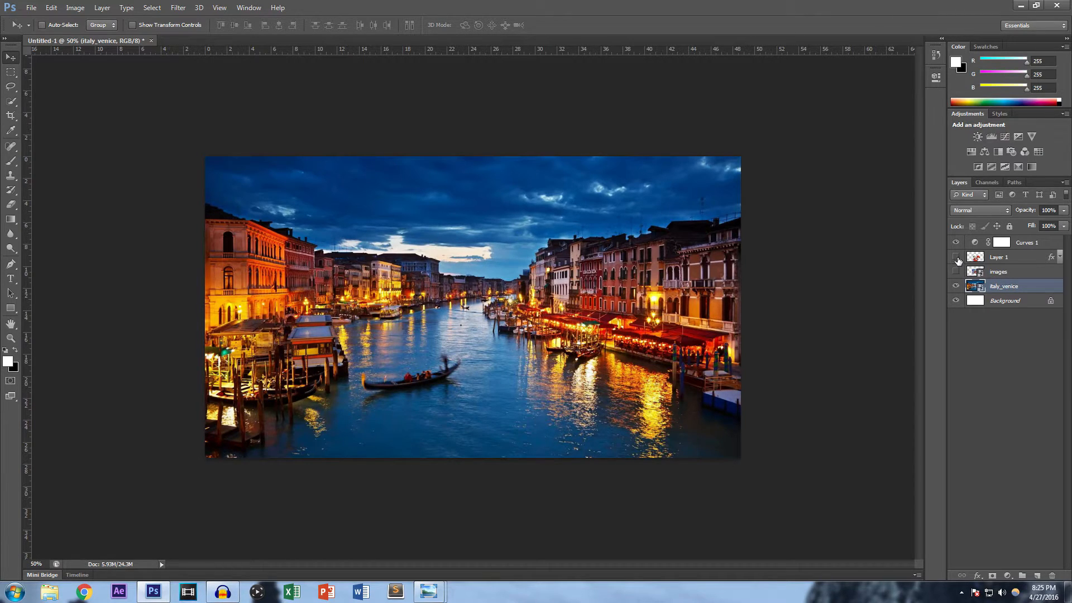
# Show the crab layer again and place a horizontal and a vertical guide crossing at the crab's mouth
pyautogui.click(955, 258)
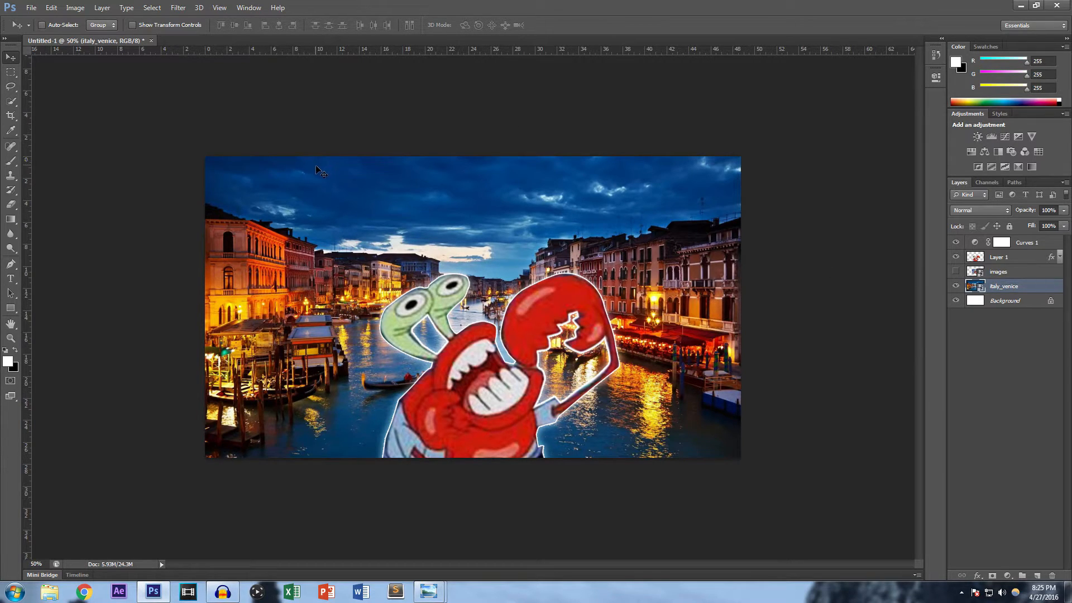
pyautogui.moveTo(370, 53); pyautogui.dragTo(485, 400)
pyautogui.moveTo(27, 394); pyautogui.dragTo(473, 402)
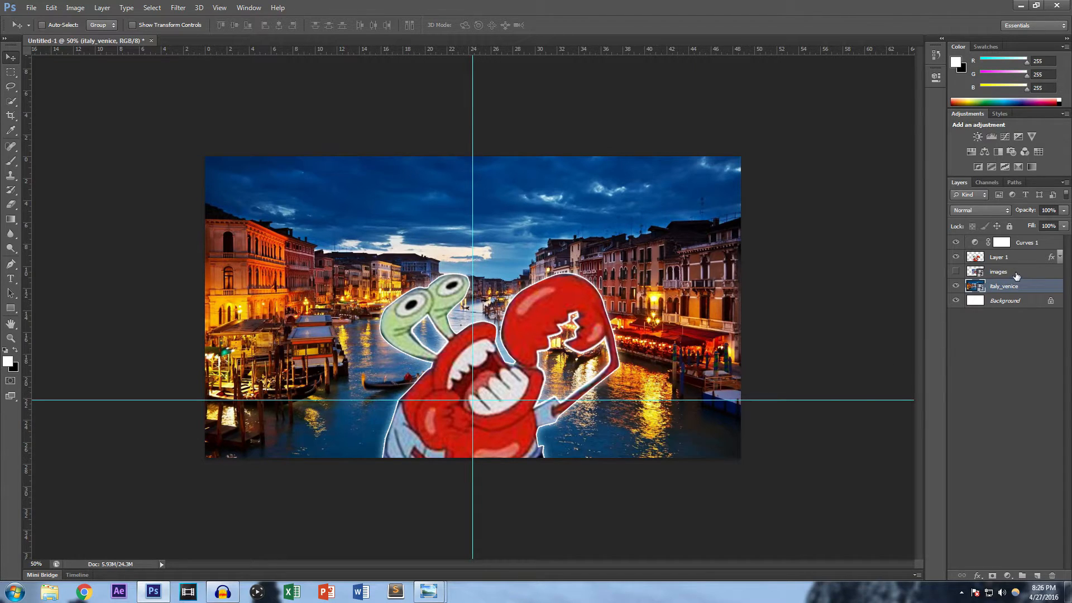
# Hide the crab layer and apply a Radial Blur to italy_venice with Spin, amount 10, Good quality and a slightly lowered blur centre
pyautogui.click(956, 257)
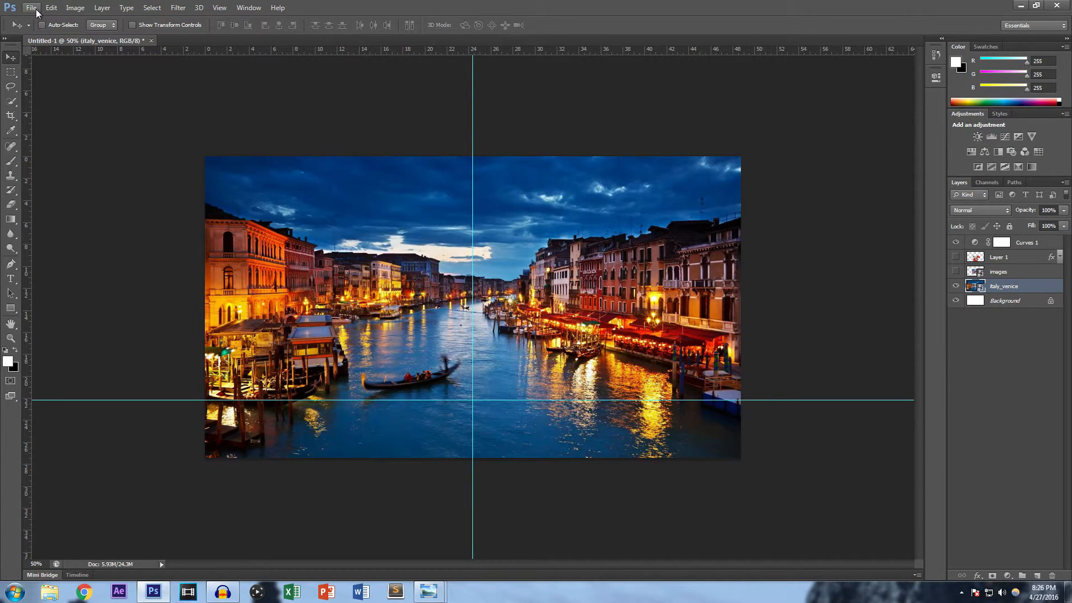
pyautogui.click(179, 8)
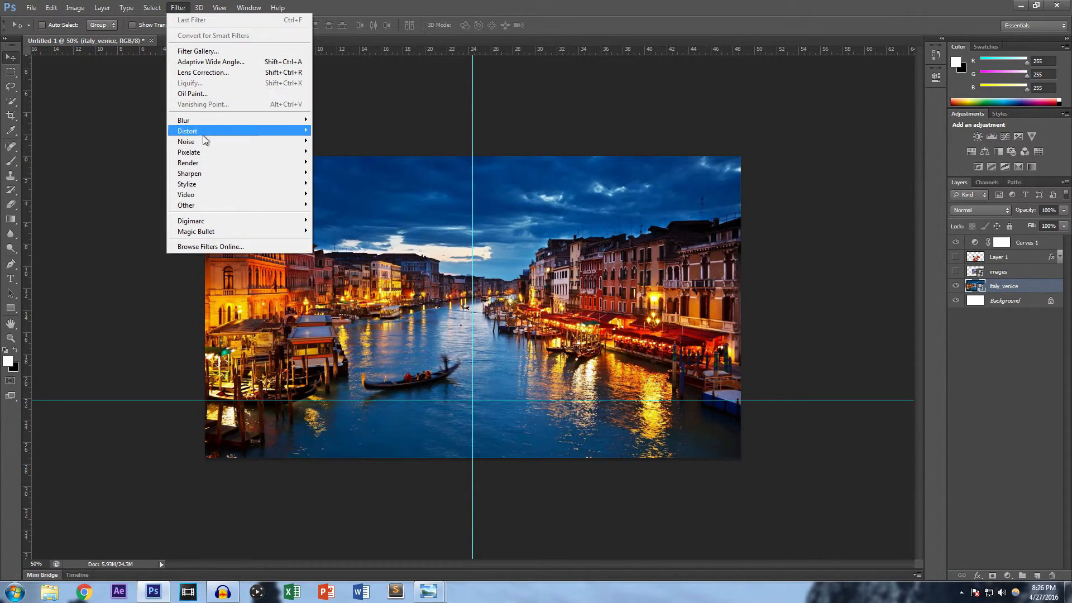
pyautogui.moveTo(208, 124)
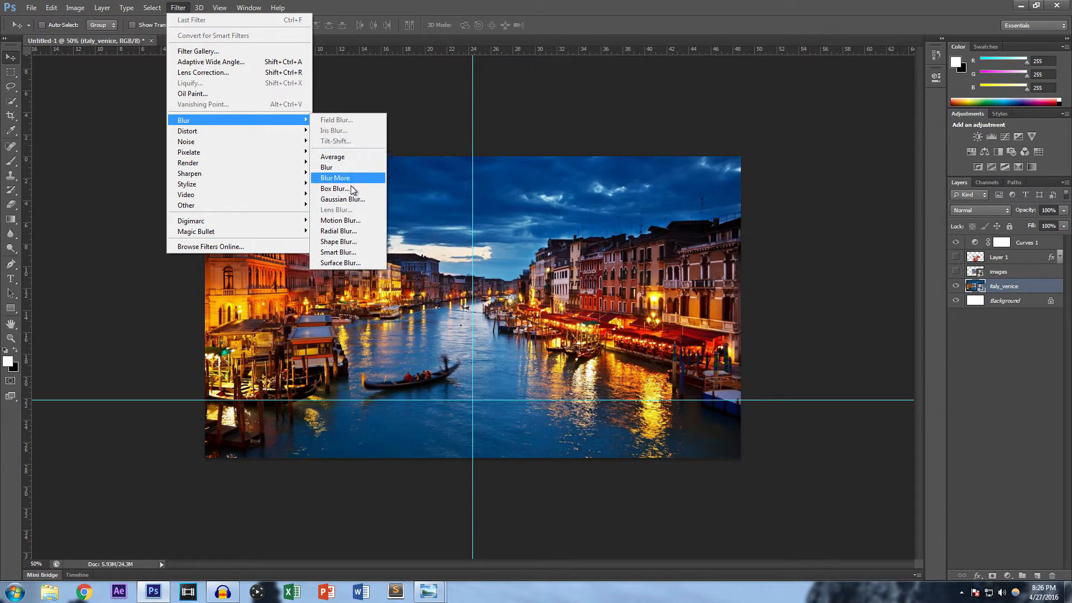
pyautogui.click(351, 231)
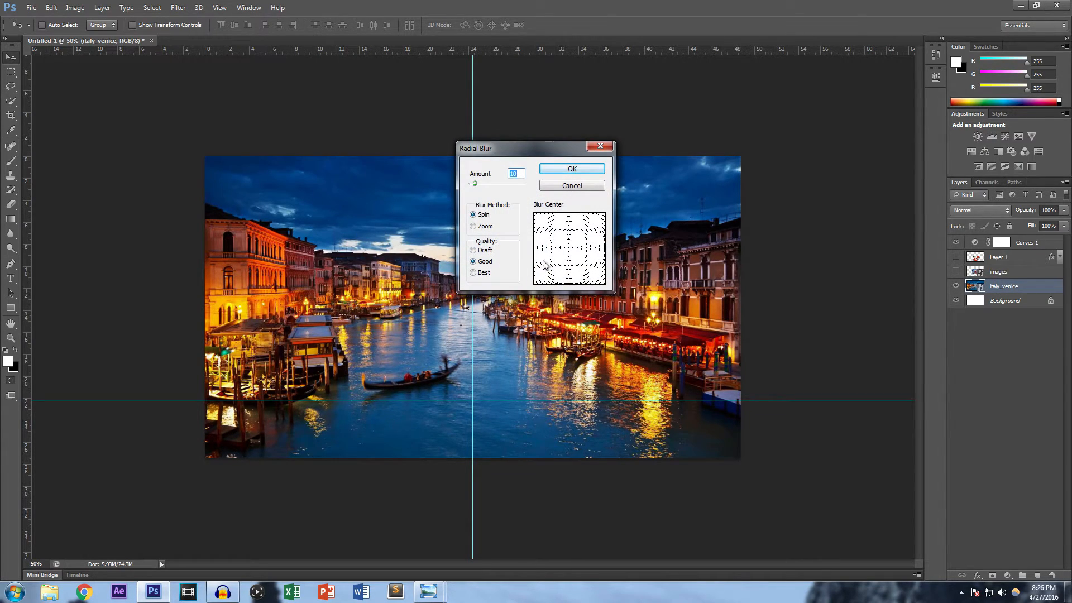
pyautogui.moveTo(568, 249); pyautogui.dragTo(572, 260)
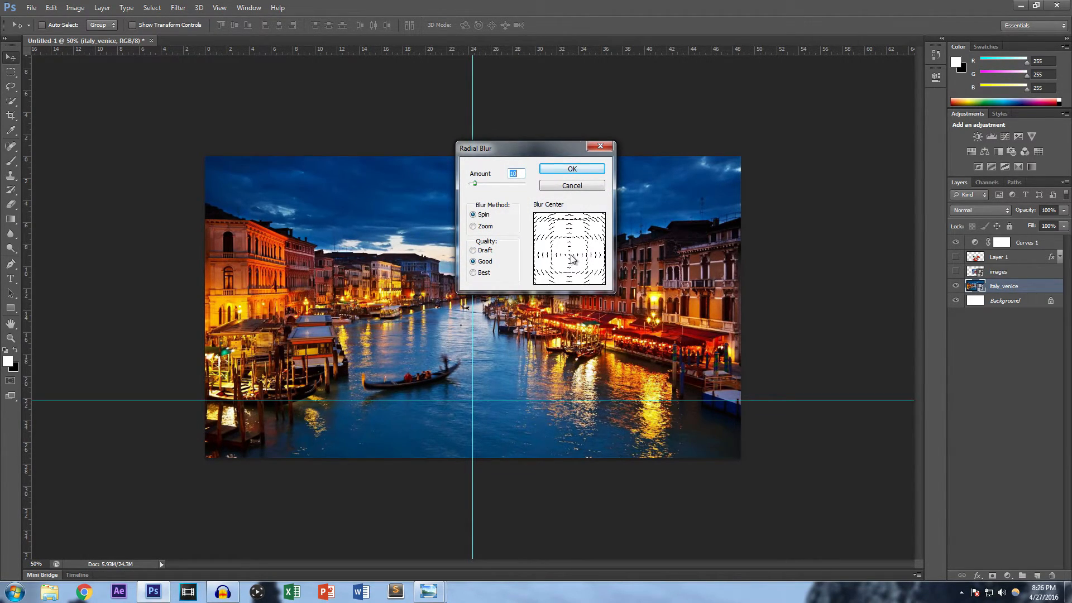
pyautogui.click(580, 176)
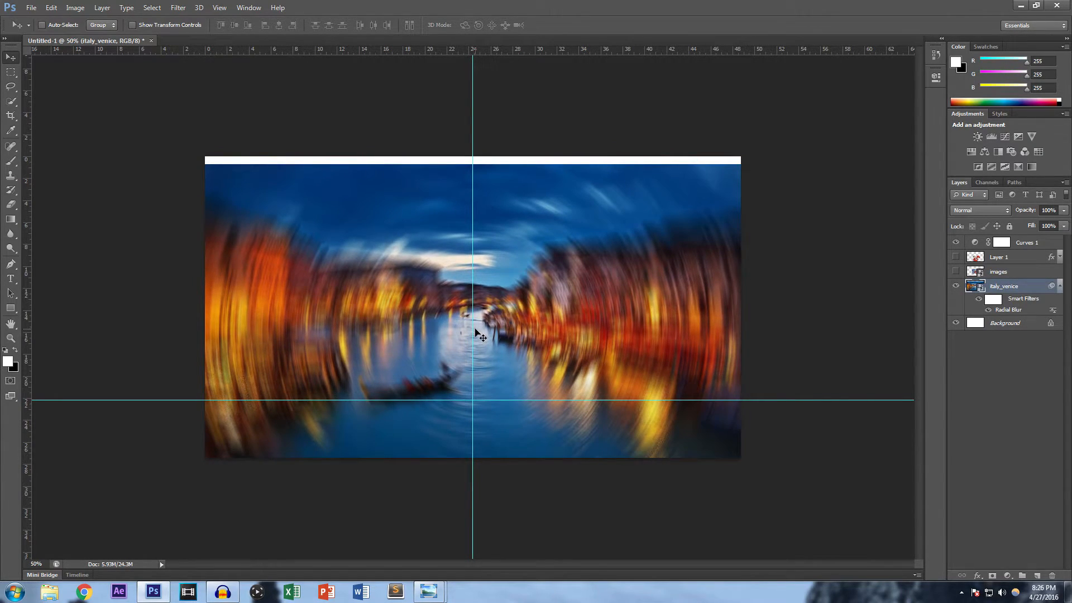
pyautogui.hotkey('ctrl', 'z')
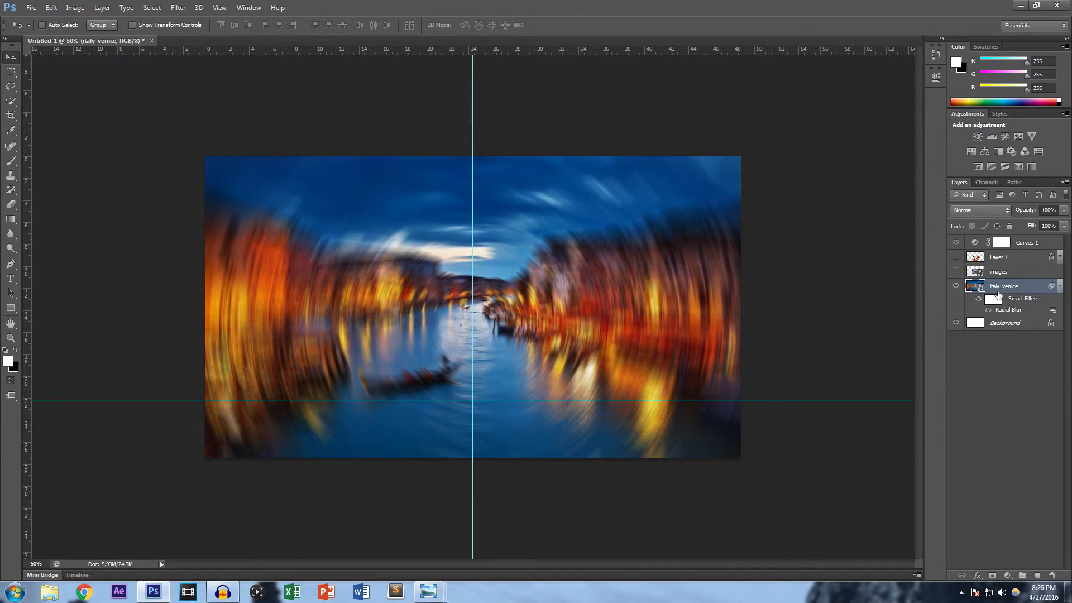
pyautogui.doubleClick(1053, 310)
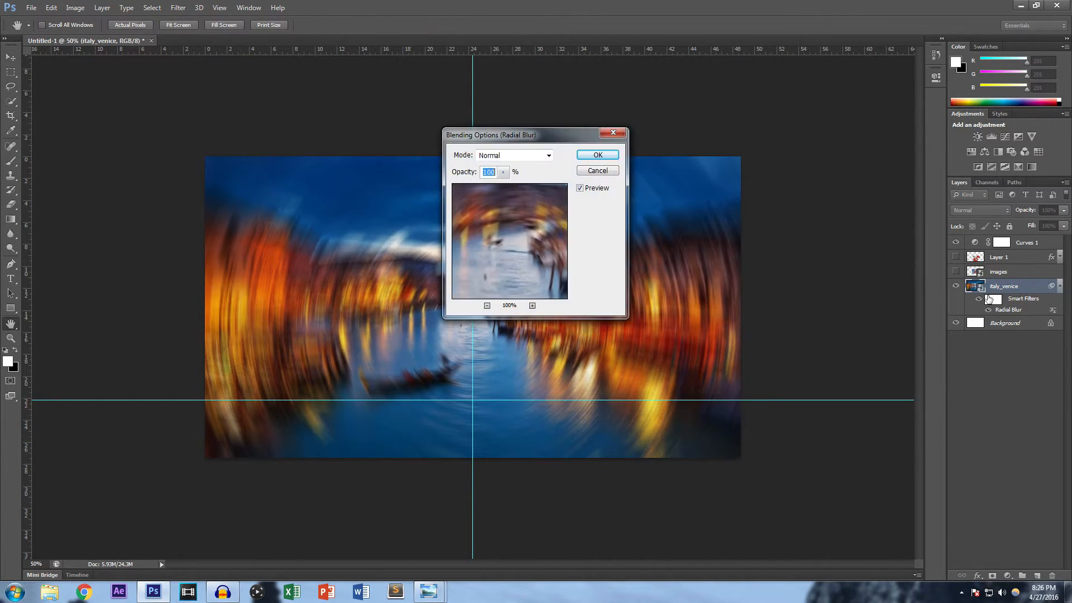
pyautogui.moveTo(512, 269); pyautogui.dragTo(491, 296)
pyautogui.click(545, 156)
pyautogui.click(543, 155)
pyautogui.click(598, 155)
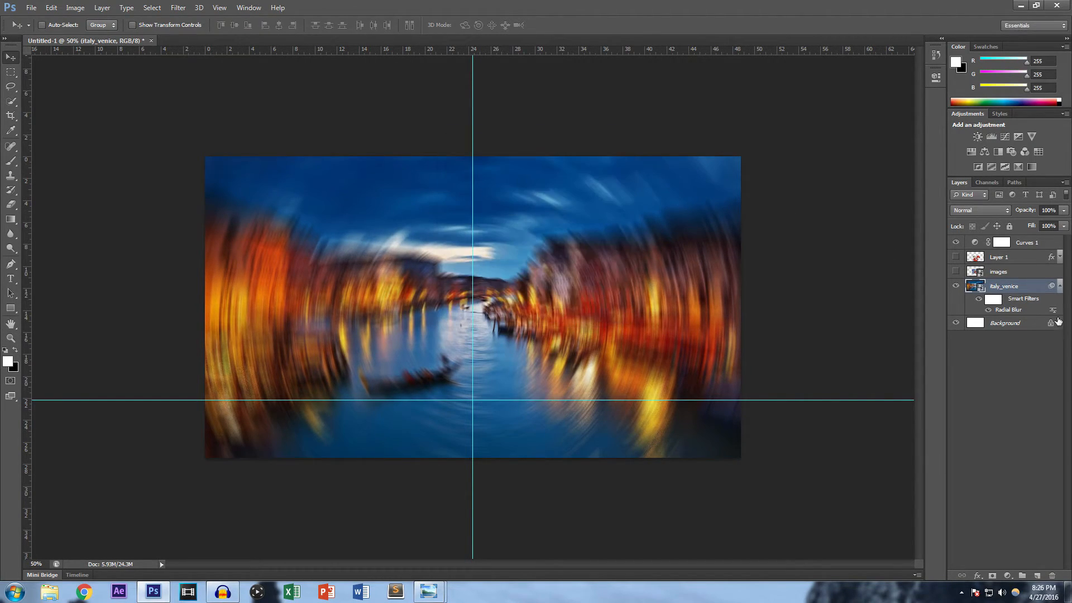
# Move the Radial Blur centre down to match the guides' crossing near the lower part of the image and reduce the blur amount
pyautogui.doubleClick(1012, 309)
pyautogui.moveTo(573, 250); pyautogui.dragTo(571, 274)
pyautogui.click(584, 169)
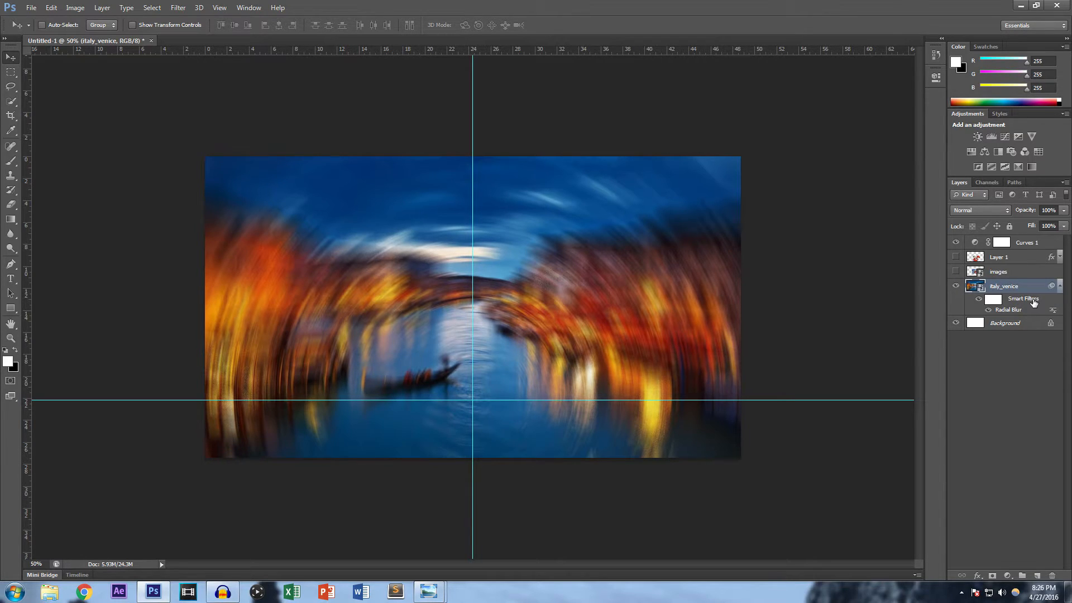
pyautogui.doubleClick(1008, 309)
pyautogui.moveTo(469, 185); pyautogui.dragTo(471, 186)
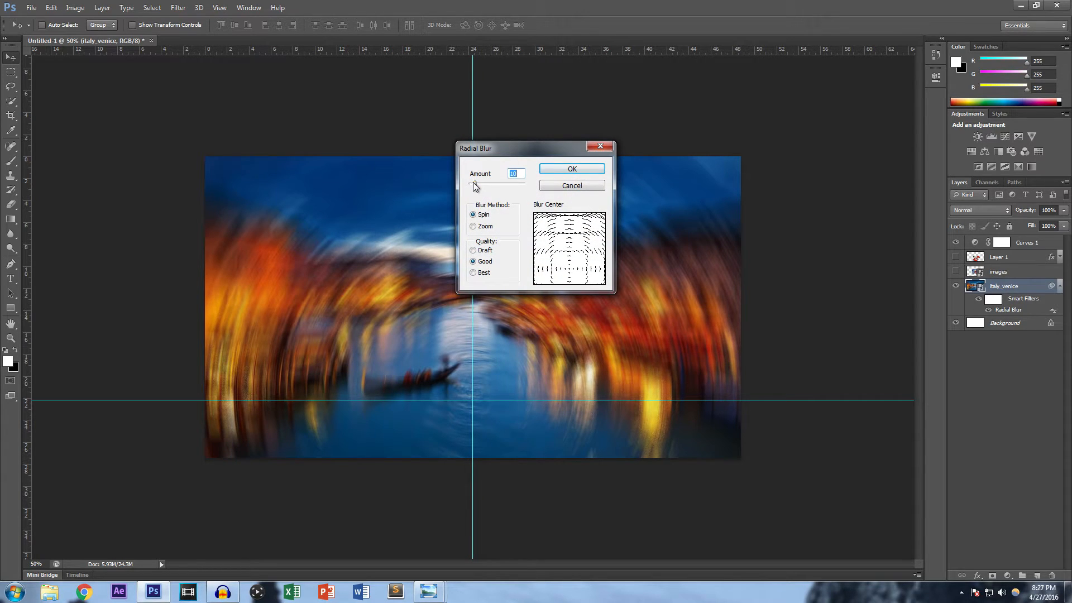
pyautogui.click(575, 169)
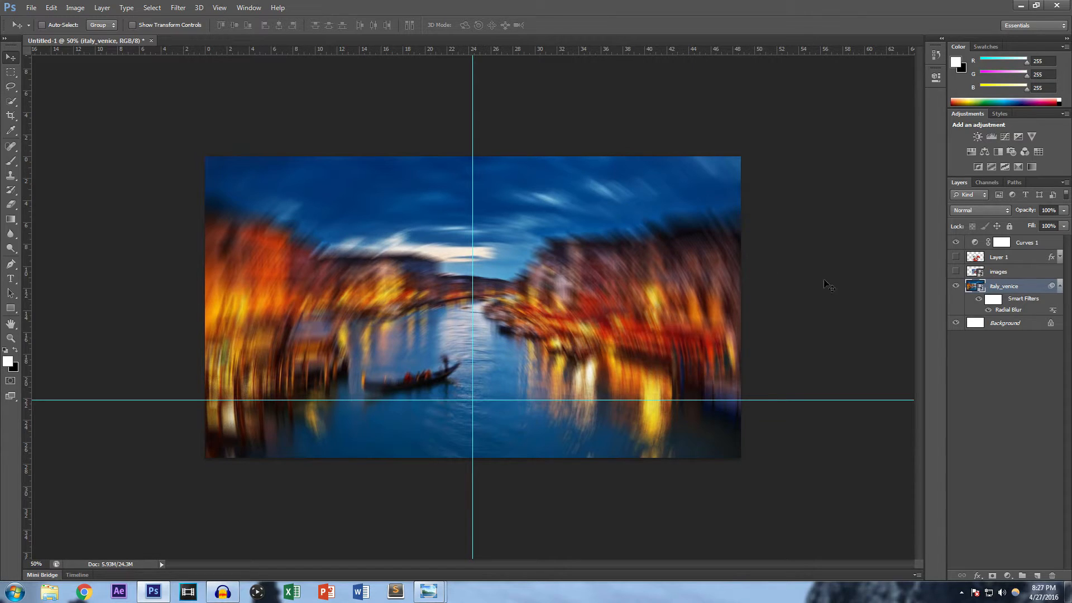
# Show the crab layer and lower the background's Radial Blur amount to 3
pyautogui.click(956, 257)
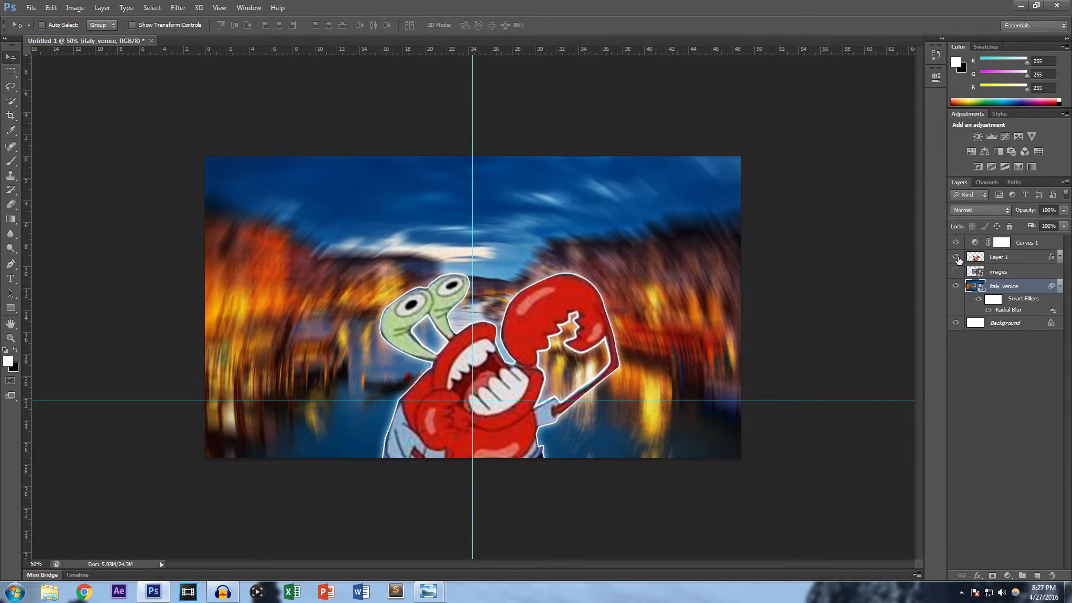
pyautogui.doubleClick(1021, 310)
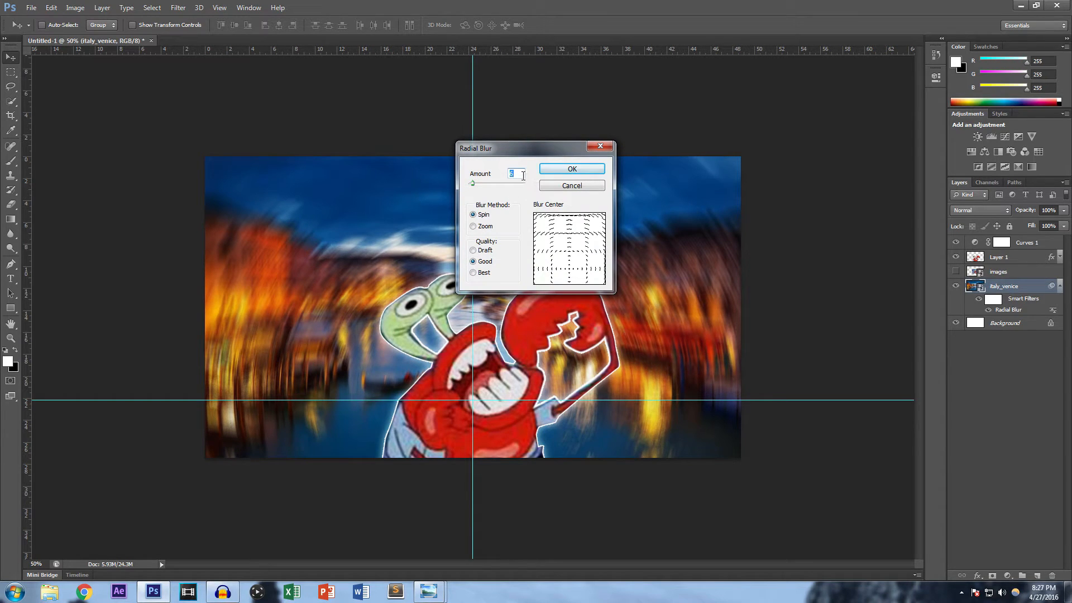
pyautogui.write('1')
pyautogui.press('Return')
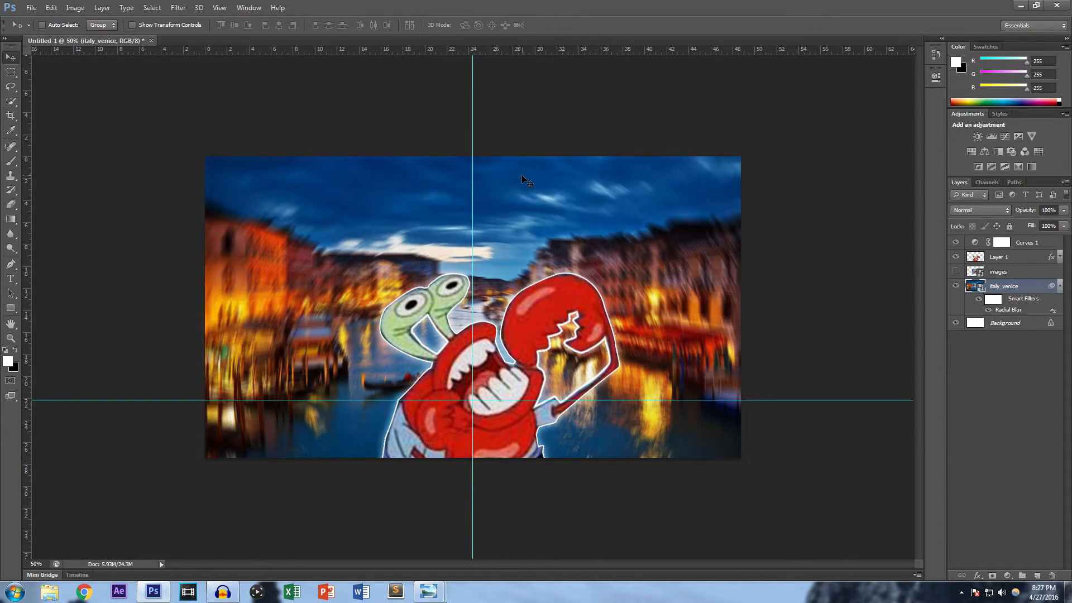
# Try a strong Radial Blur amount of 45 on the Venice background
pyautogui.doubleClick(1021, 310)
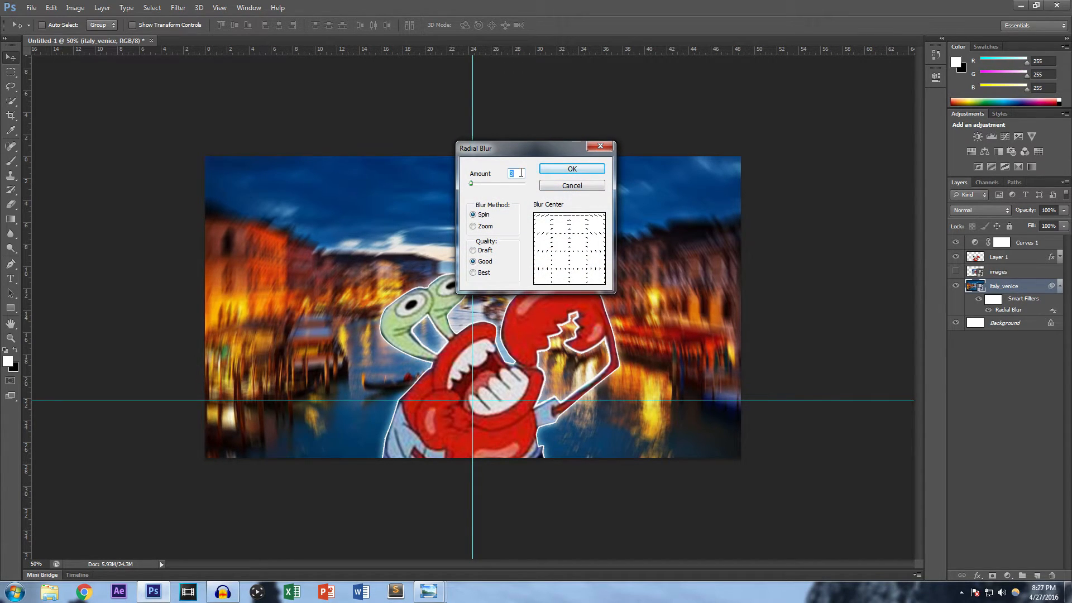
pyautogui.write('40')
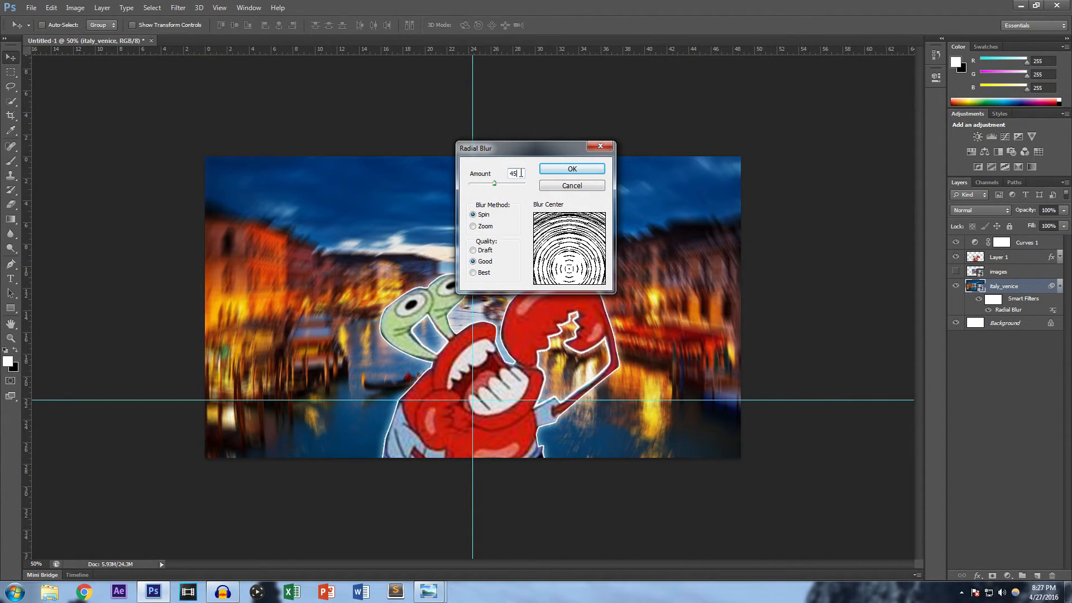
pyautogui.press('Return')
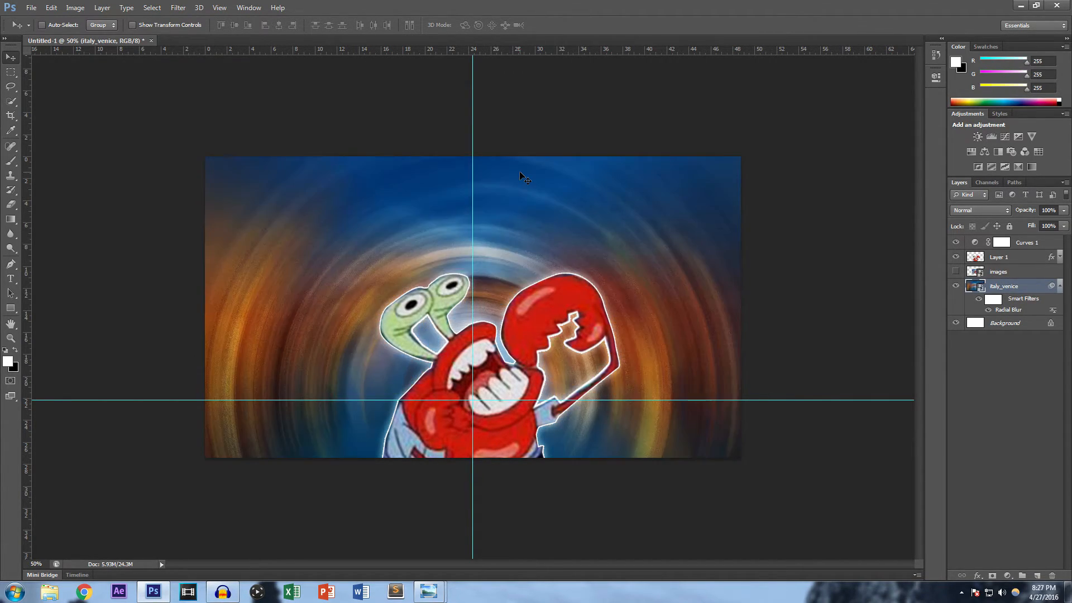
# Set the Radial Blur amount on the Venice background to 4
pyautogui.doubleClick(999, 310)
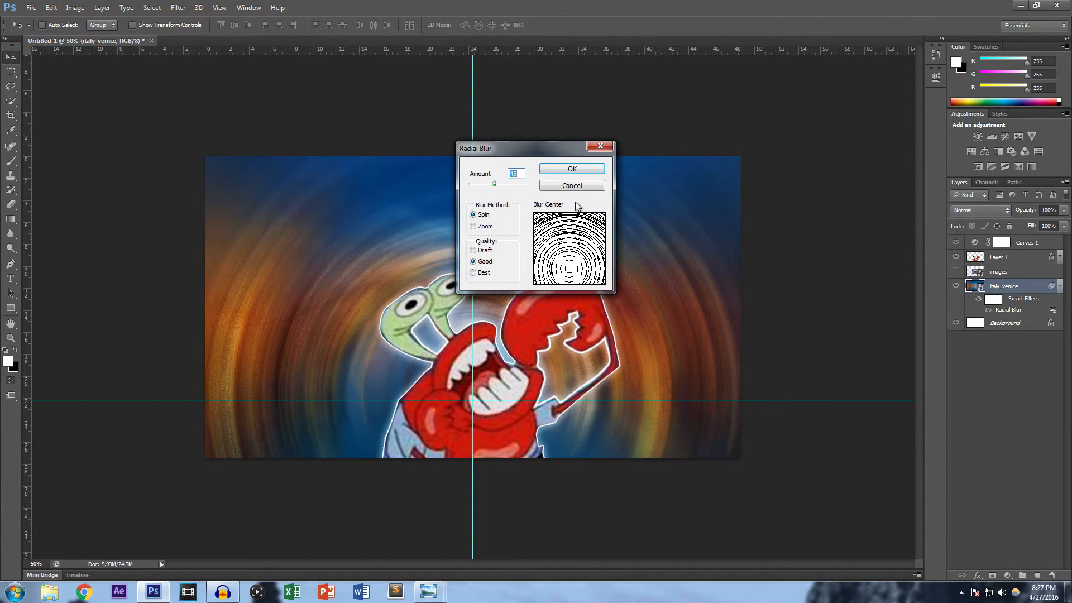
pyautogui.write('4')
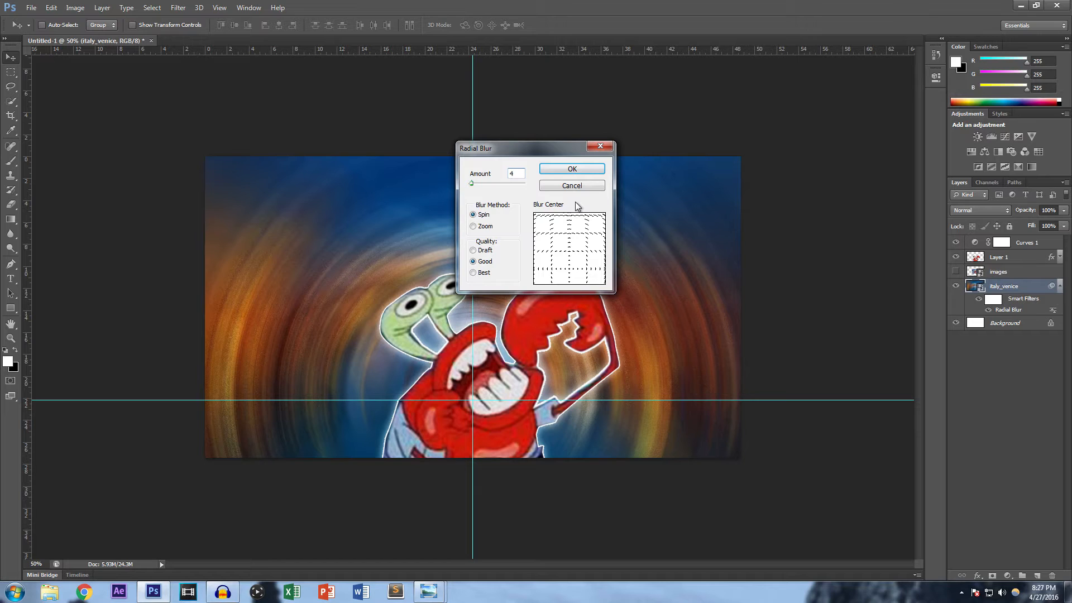
pyautogui.press('Return')
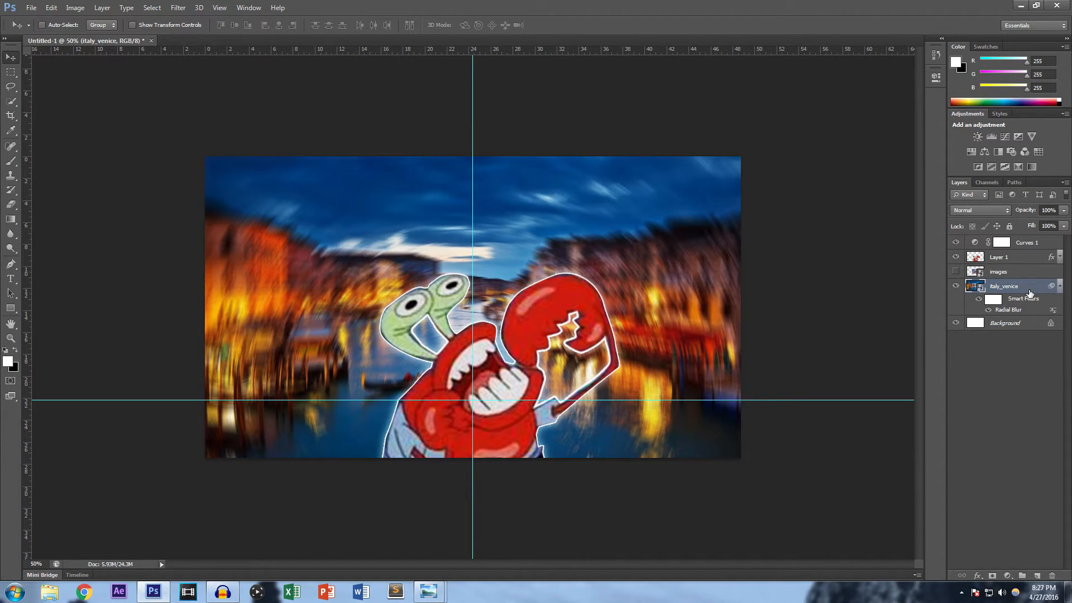
# Add a 59 pt text layer in the sky above the crab reading "When you have to present" and, on a second line, "but you got a boner"
pyautogui.press('t')
pyautogui.click(473, 216)
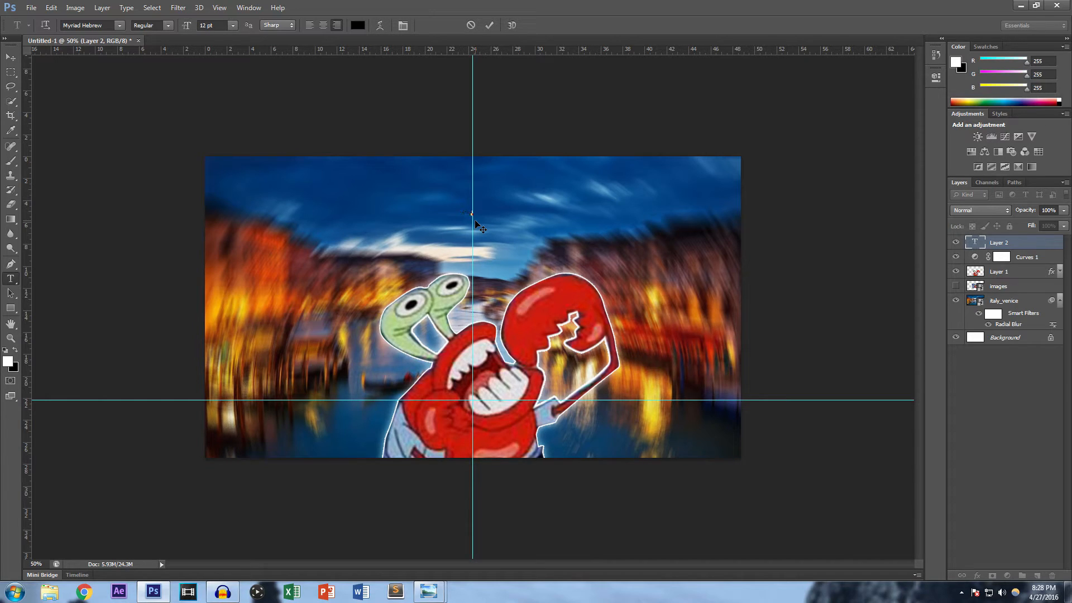
pyautogui.moveTo(186, 25); pyautogui.dragTo(213, 19)
pyautogui.write('f')
pyautogui.press('BackSpace')
pyautogui.write('Whenn')
pyautogui.press('BackSpace')
pyautogui.write('you')
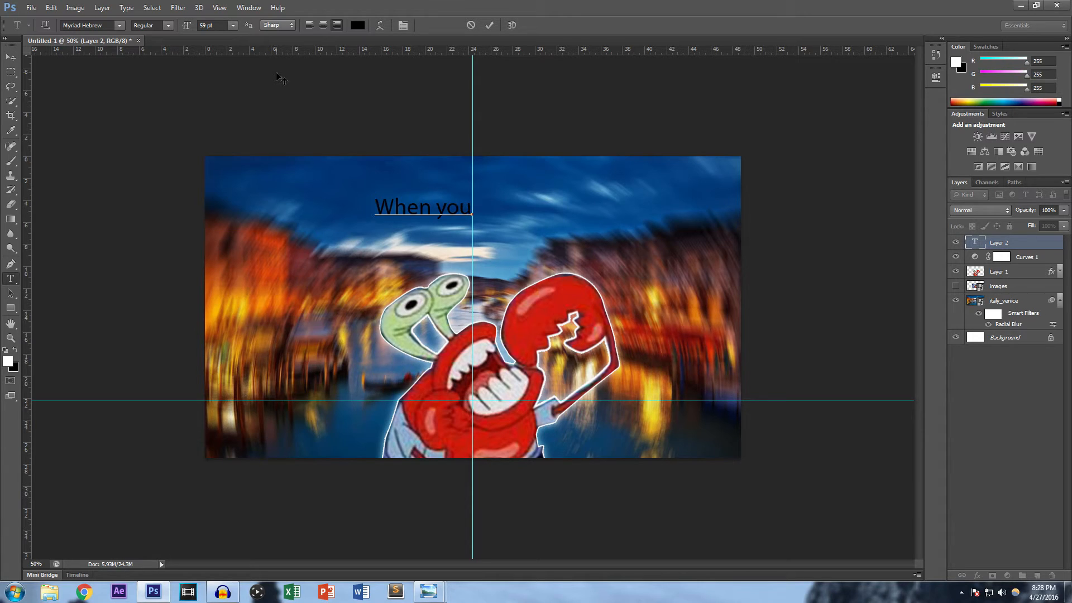
pyautogui.write(' have to present')
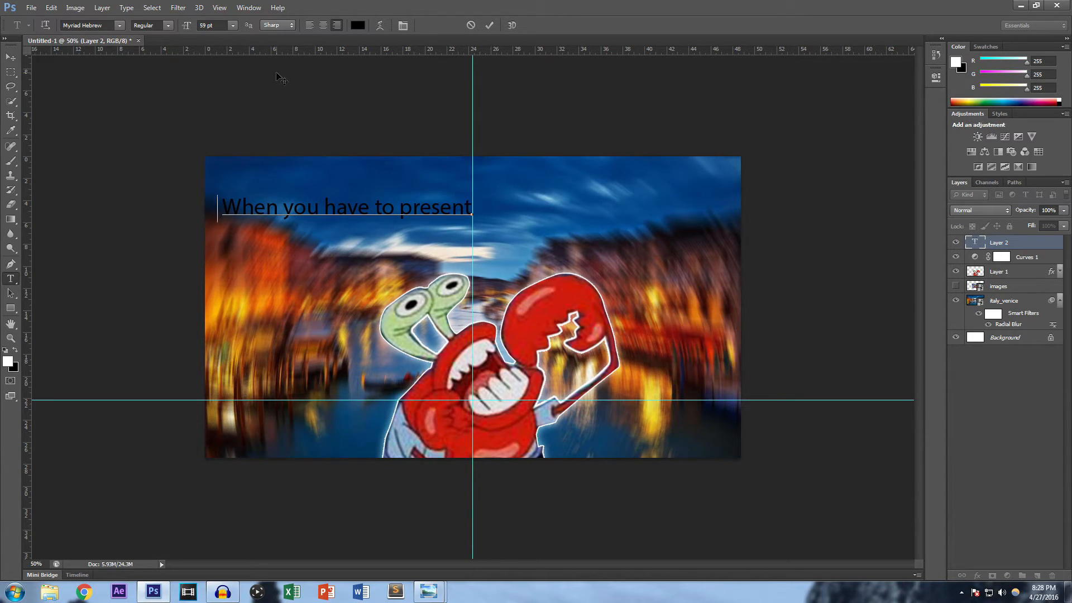
pyautogui.press('Return')
pyautogui.write('but you g')
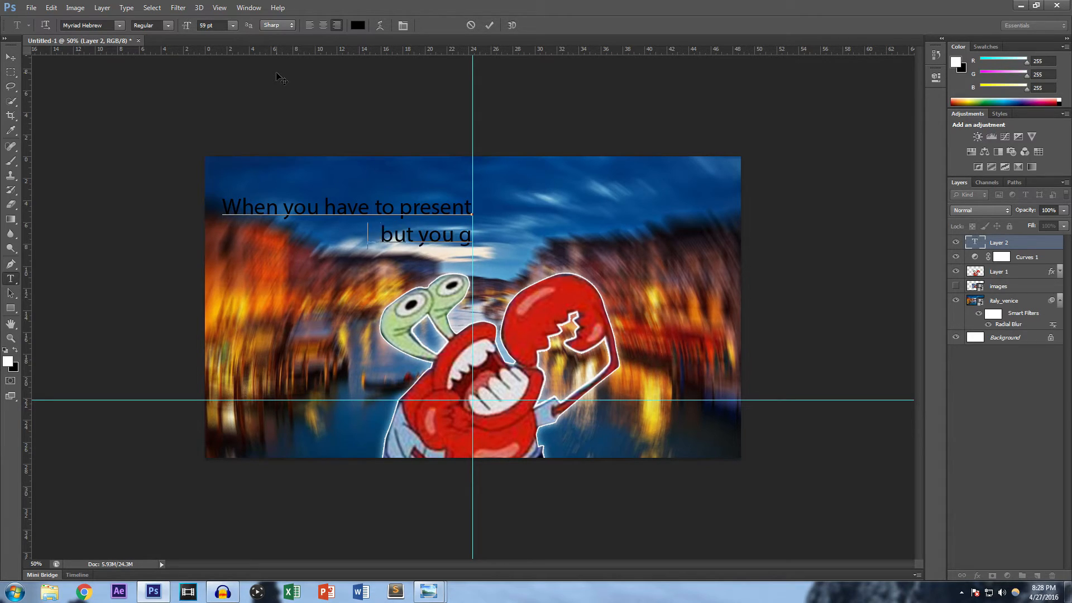
pyautogui.write('ot a boner')
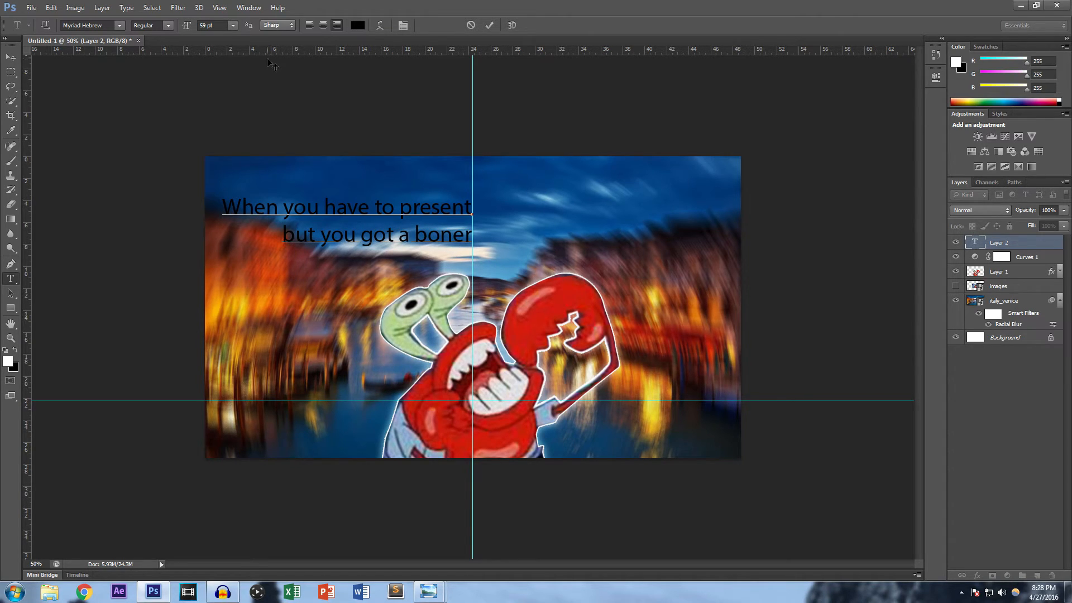
# Centre-align the whole caption and change its font to Built Titling
pyautogui.hotkey('ctrl', 'a')
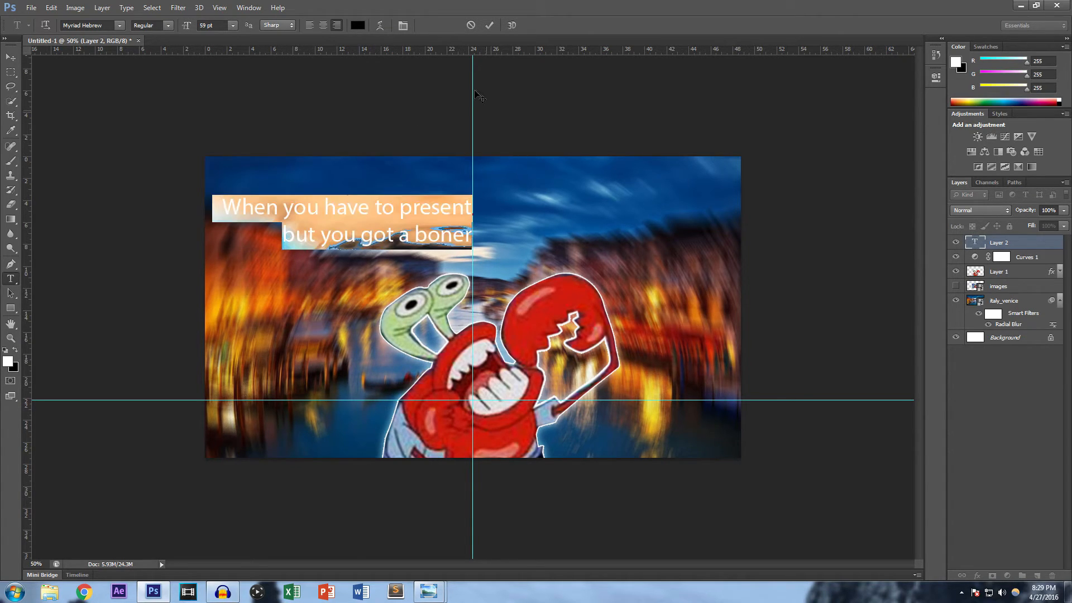
pyautogui.click(322, 27)
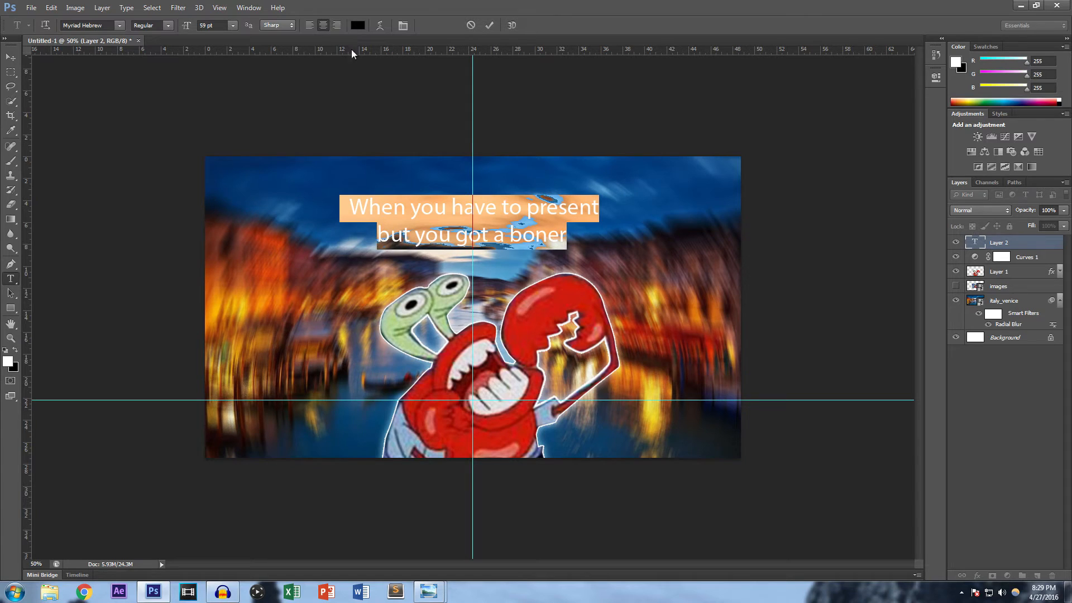
pyautogui.click(119, 25)
pyautogui.scroll(3, 151, 173)
pyautogui.scroll(15, 157, 182)
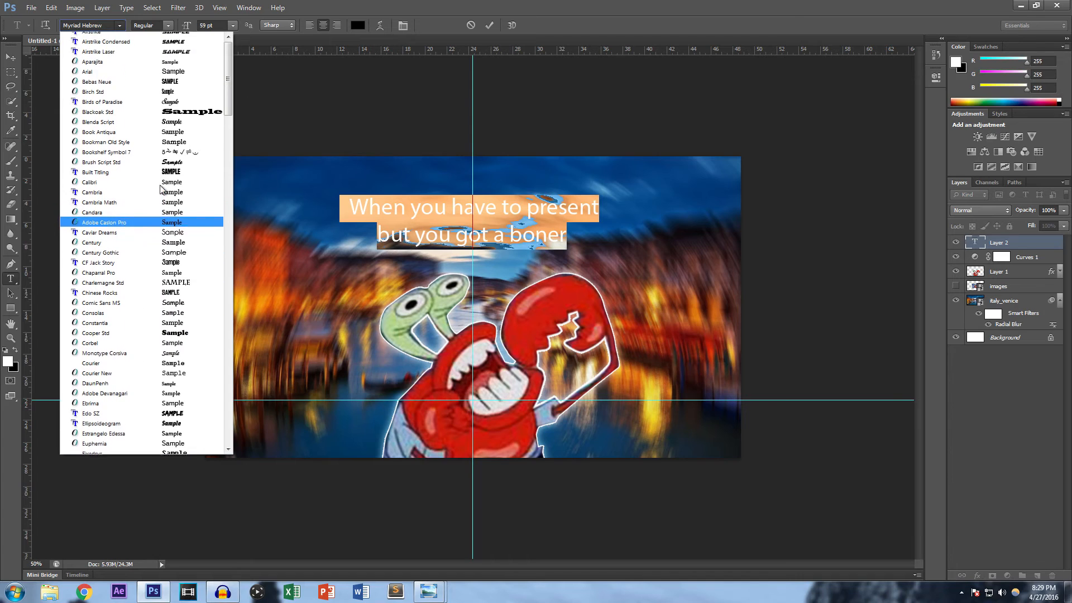
pyautogui.scroll(1, 161, 188)
pyautogui.click(176, 178)
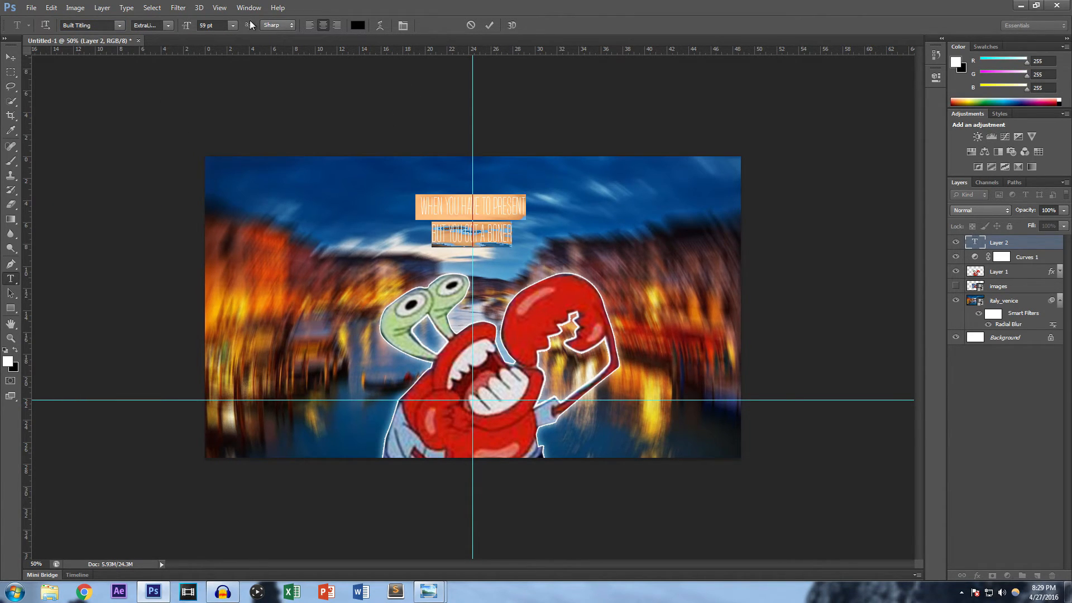
# Change the caption's text colour to white
pyautogui.click(356, 26)
pyautogui.moveTo(653, 299); pyautogui.dragTo(485, 112)
pyautogui.click(830, 179)
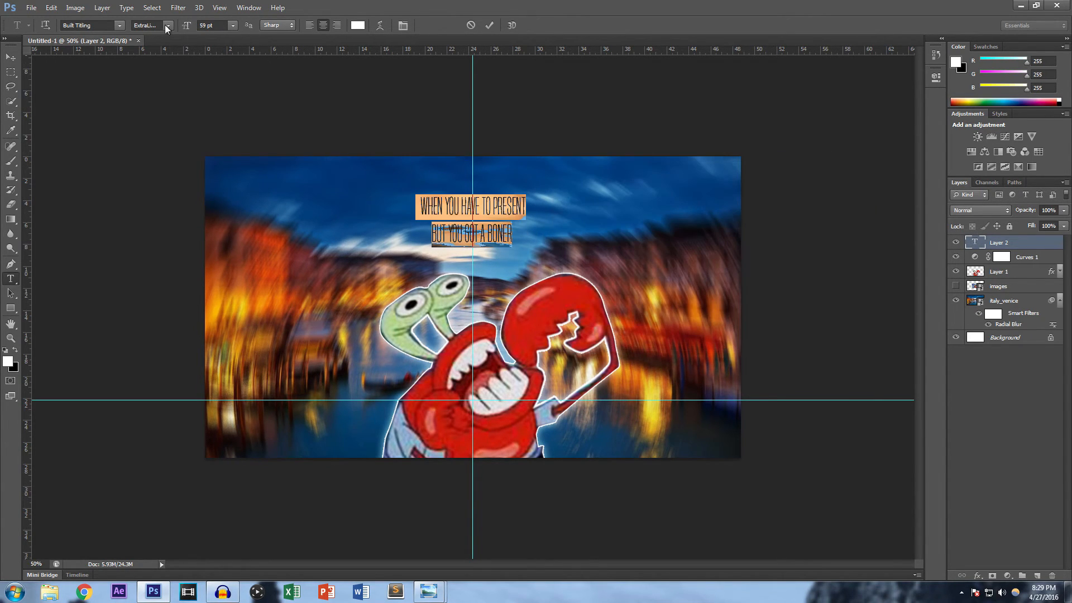
# Enlarge the caption to 115 pt, commit it, and position it centred on the vertical guide above the crab
pyautogui.moveTo(186, 26); pyautogui.dragTo(218, 40)
pyautogui.hotkey('ctrl', 'Return')
pyautogui.press('v')
pyautogui.moveTo(492, 215)
pyautogui.mouseDown()
pyautogui.moveTo(486, 189)
pyautogui.moveTo(502, 258)
pyautogui.moveTo(491, 190)
pyautogui.moveTo(500, 204)
pyautogui.mouseUp()
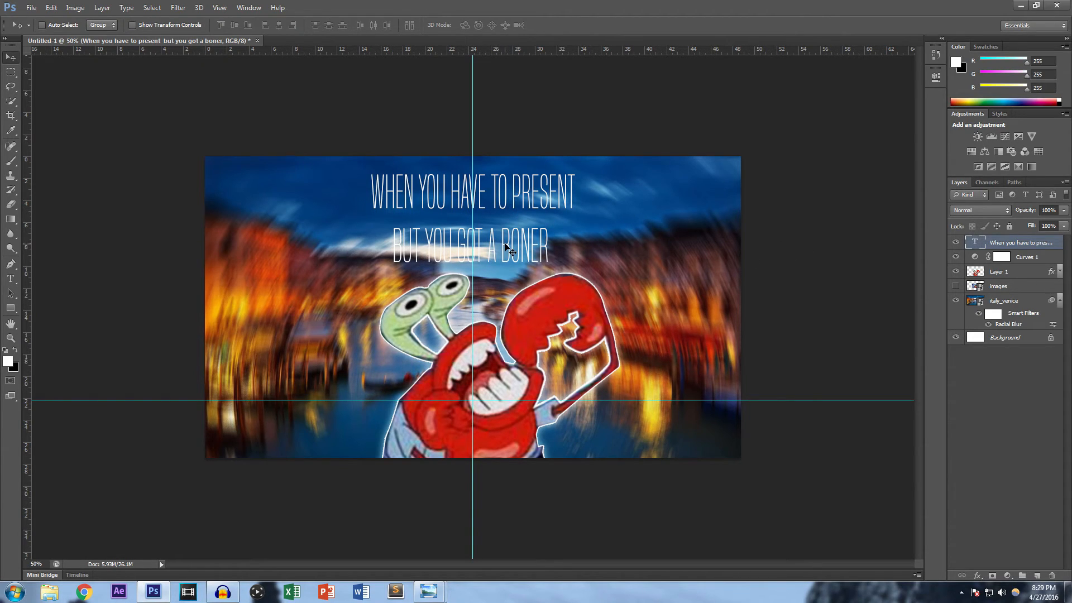
# Merge the caption's two lines into one, leaving a single space between "present" and "but"
pyautogui.press('t')
pyautogui.click(394, 235)
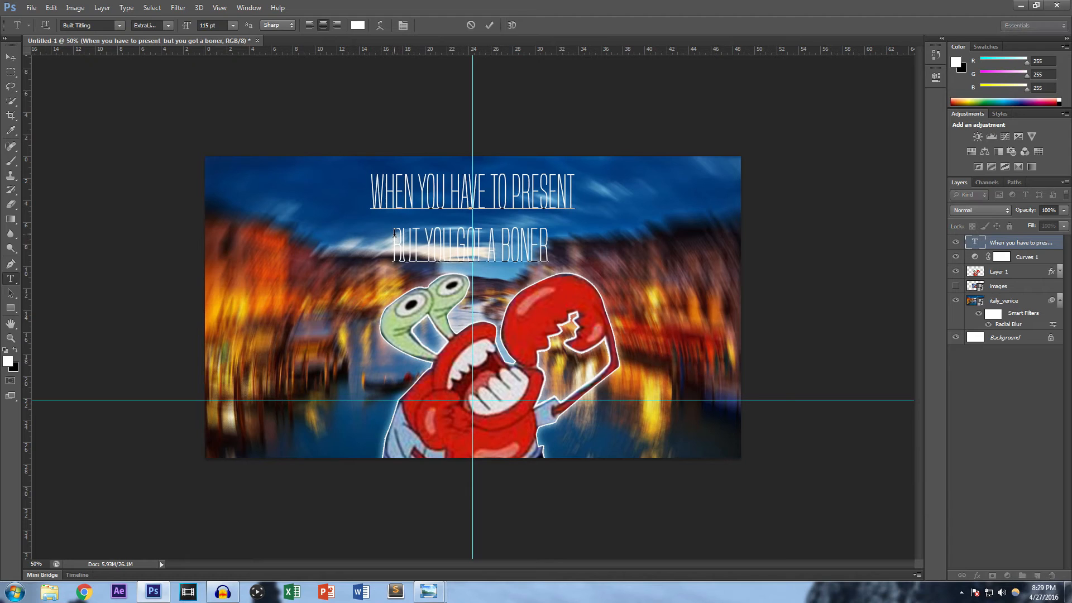
pyautogui.press('BackSpace')
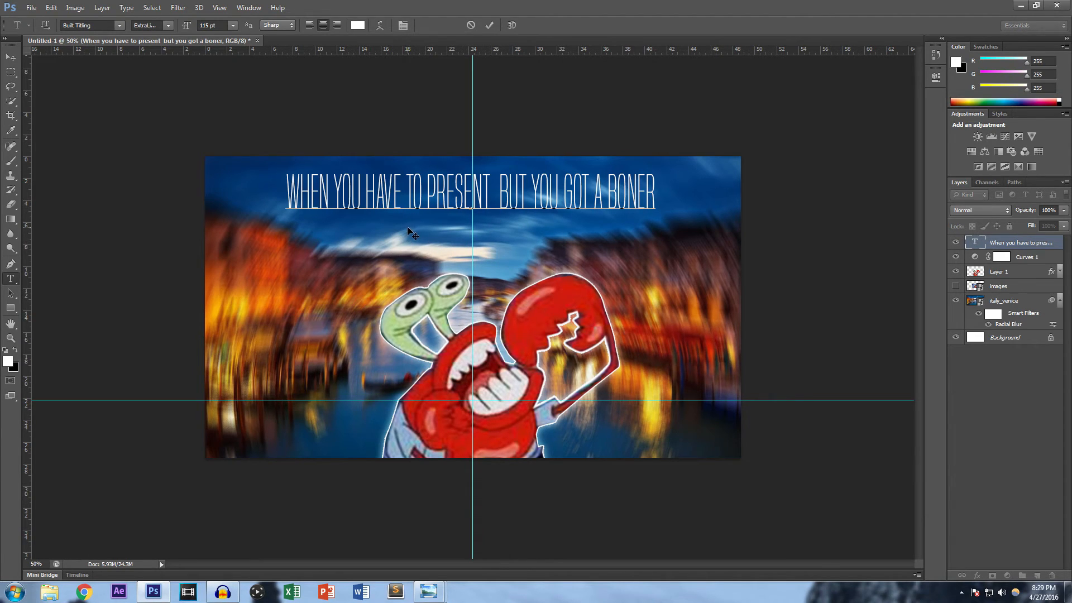
pyautogui.press('BackSpace')
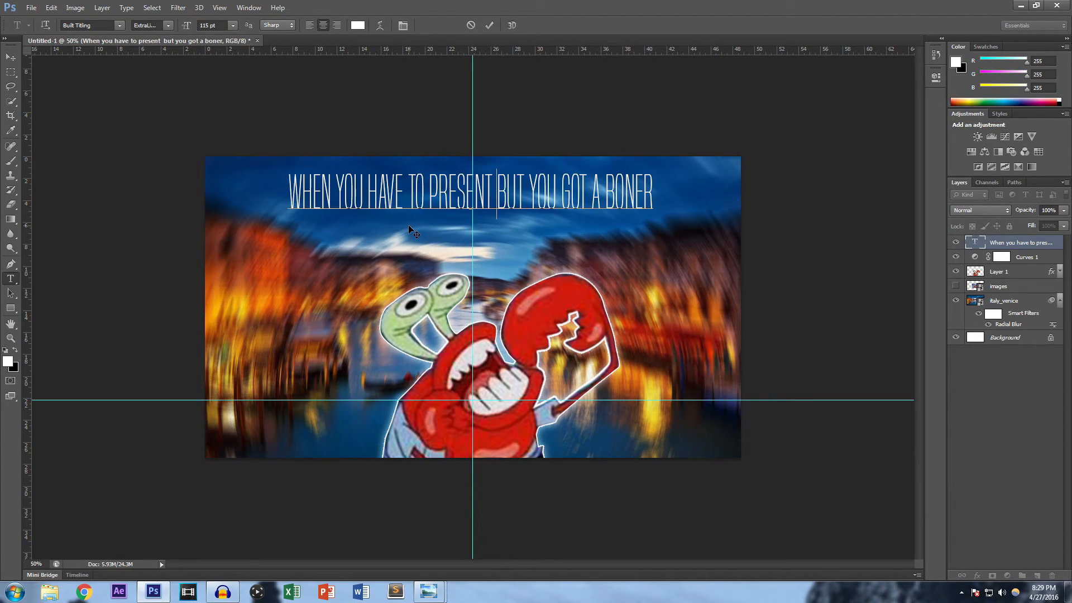
# Widen the gaps between the words of the one-line caption by inserting an extra space at each gap
pyautogui.click(336, 200)
pyautogui.click(369, 198)
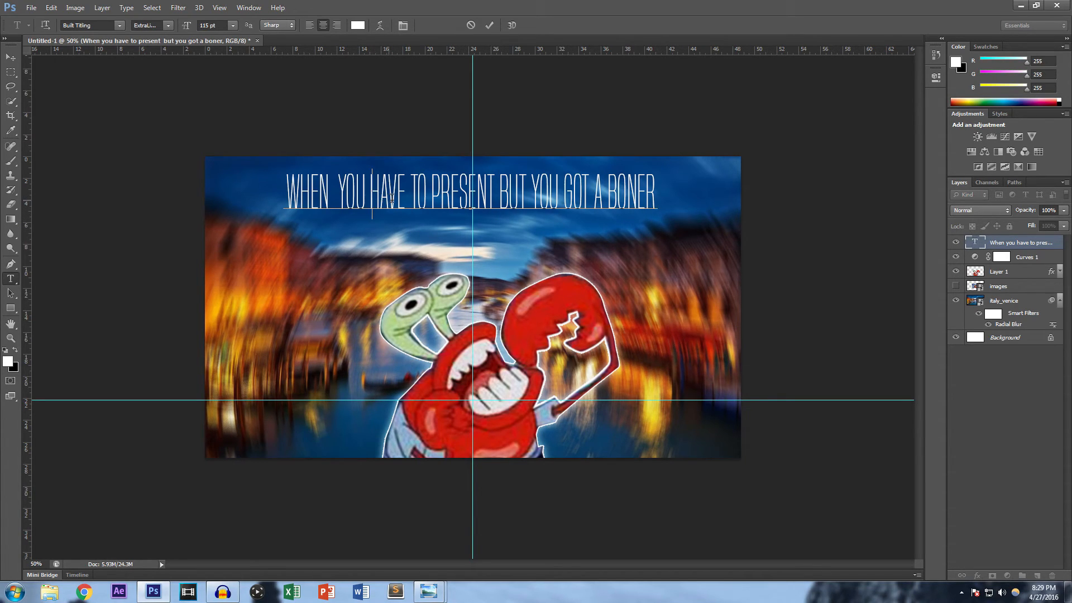
pyautogui.click(411, 198)
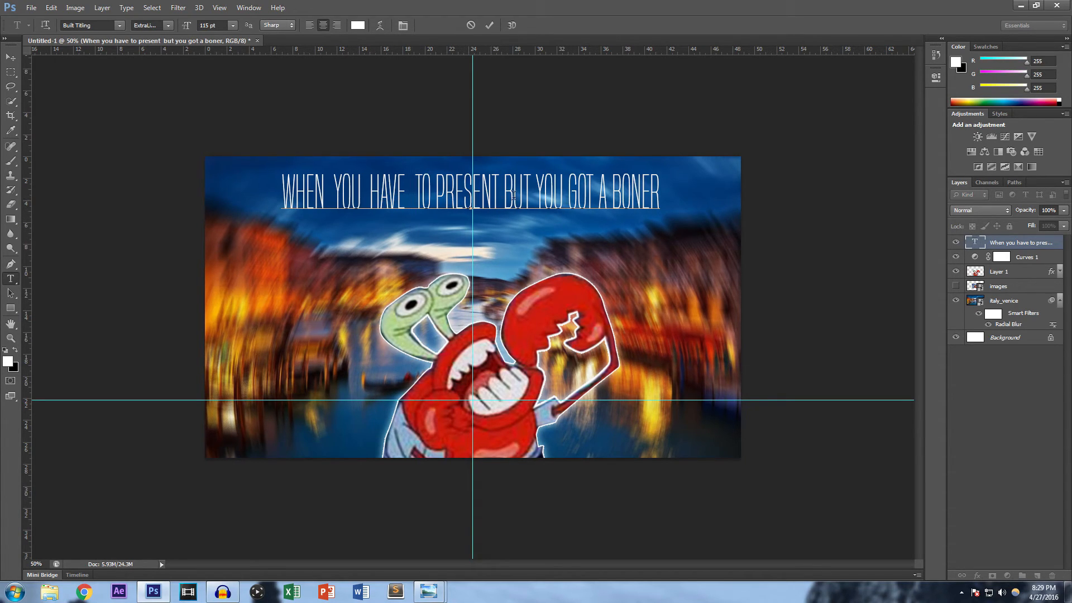
pyautogui.click(438, 192)
pyautogui.click(541, 193)
pyautogui.click(505, 196)
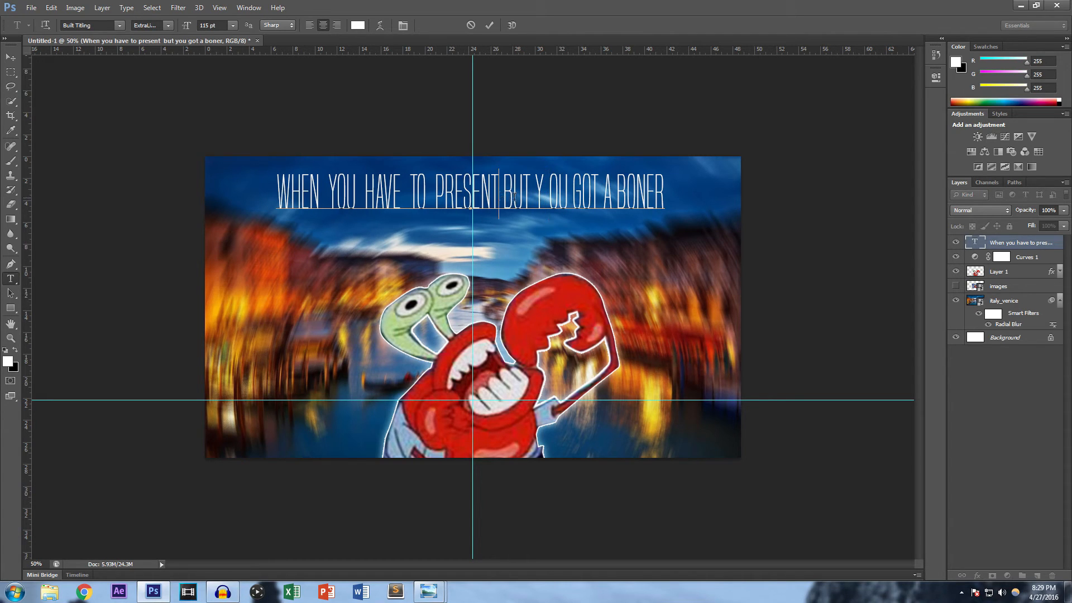
pyautogui.click(570, 195)
pyautogui.click(605, 199)
pyautogui.click(621, 198)
pyautogui.click(627, 195)
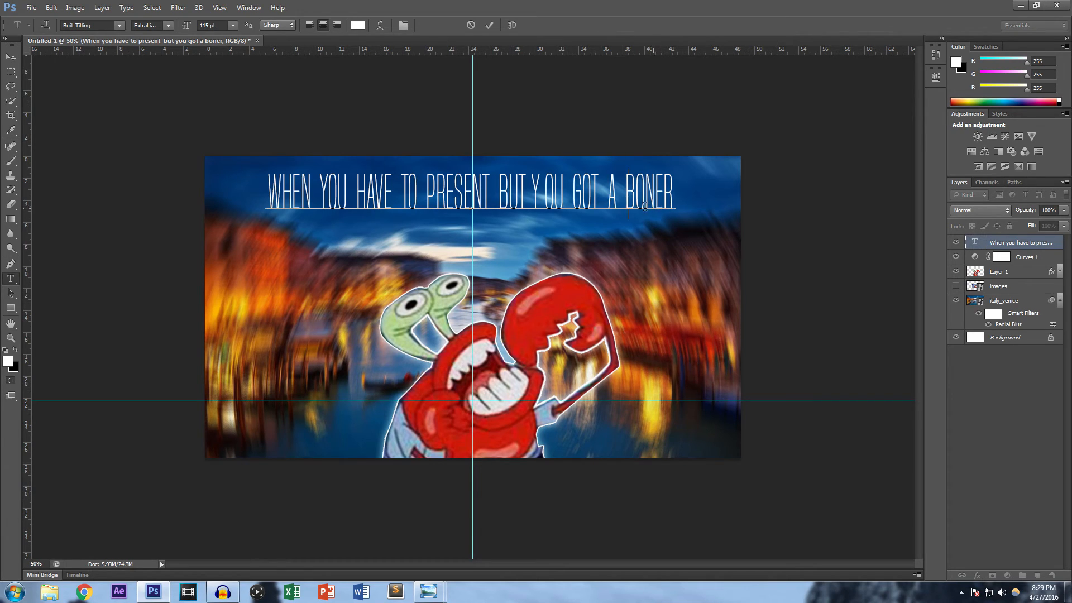
# Insert another space at the caption's word gaps, working back from "boner" to "when", and move the caption down closer to the crab
pyautogui.click(601, 195)
pyautogui.click(564, 191)
pyautogui.click(519, 195)
pyautogui.click(484, 196)
pyautogui.click(412, 195)
pyautogui.click(384, 195)
pyautogui.click(339, 196)
pyautogui.click(302, 195)
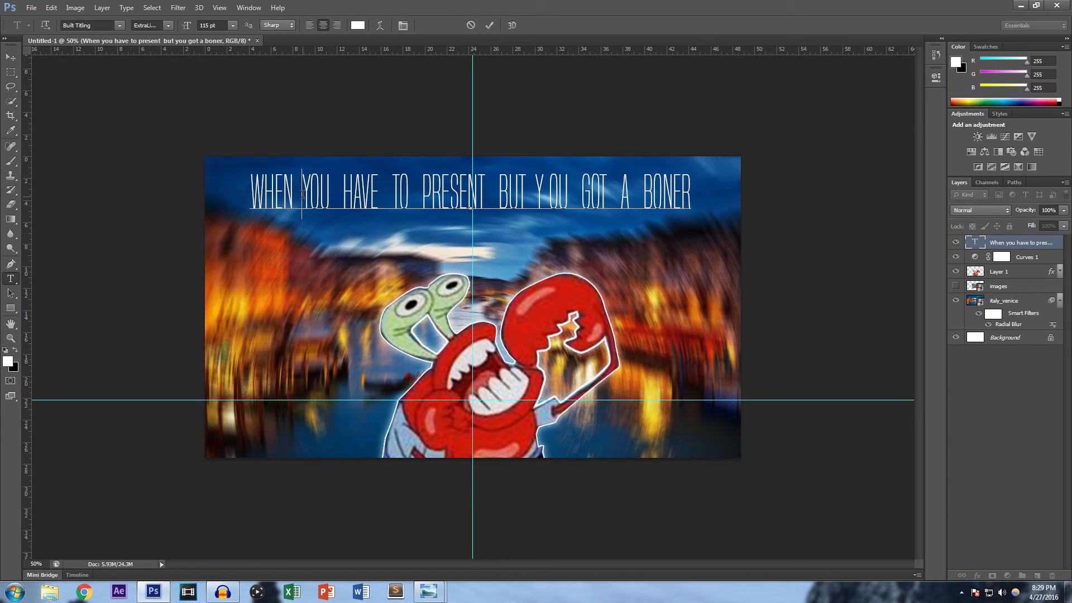
pyautogui.click(11, 57)
pyautogui.moveTo(457, 202); pyautogui.dragTo(460, 236)
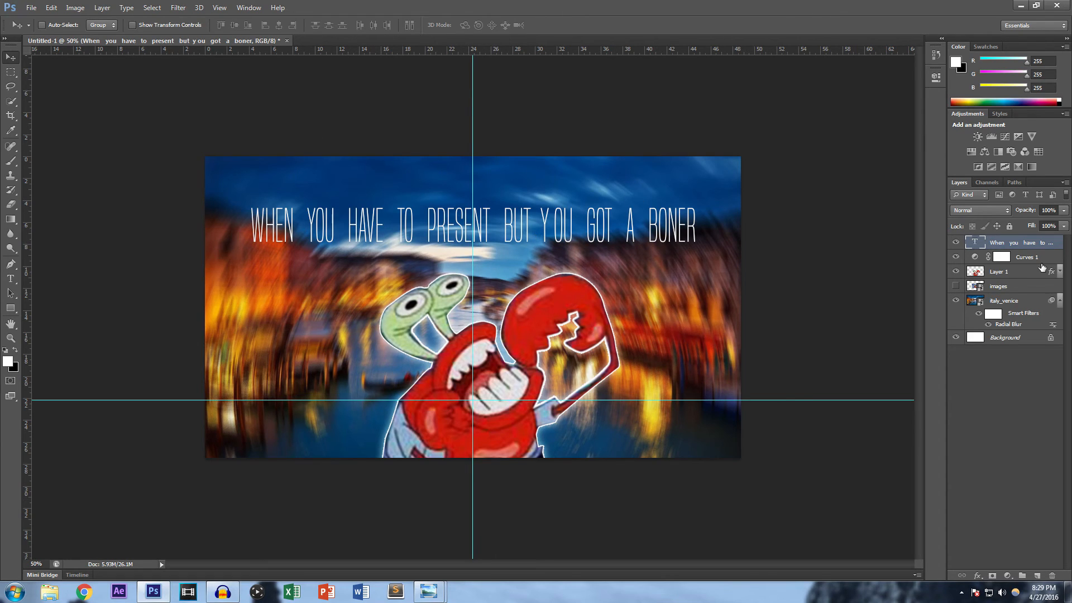
# Try the Bold font style on the whole caption, return it to ExtraLight, and commit the text
pyautogui.press('t')
pyautogui.click(618, 230)
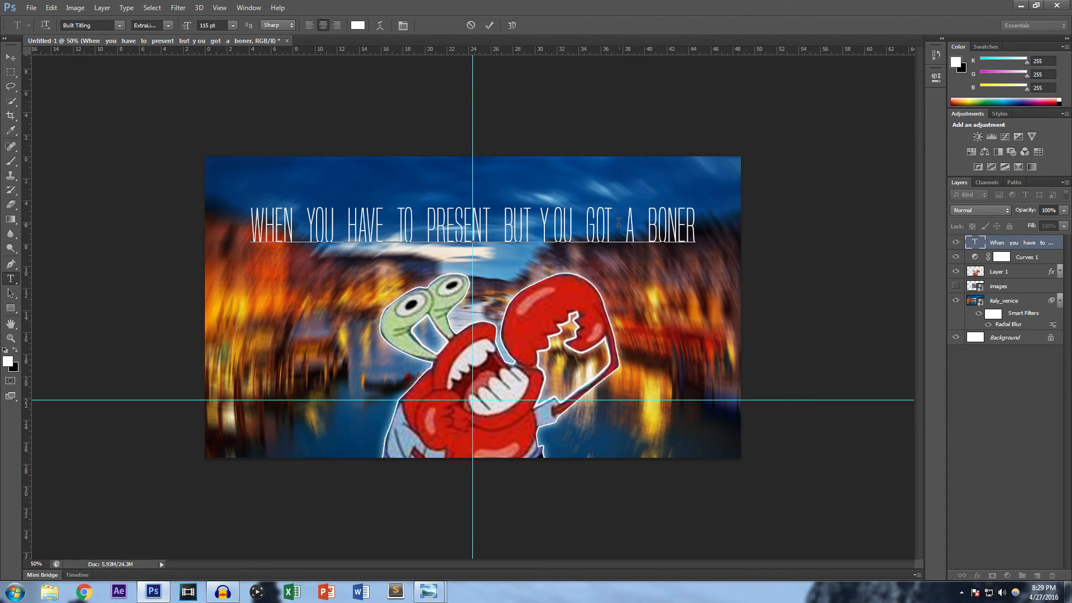
pyautogui.hotkey('ctrl', 'a')
pyautogui.click(162, 25)
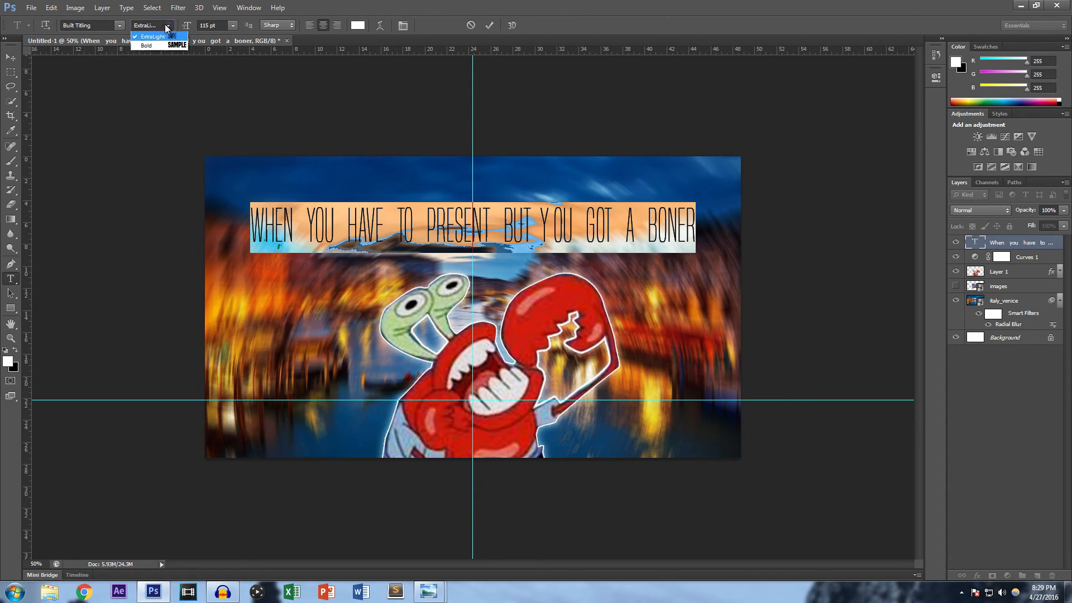
pyautogui.click(168, 43)
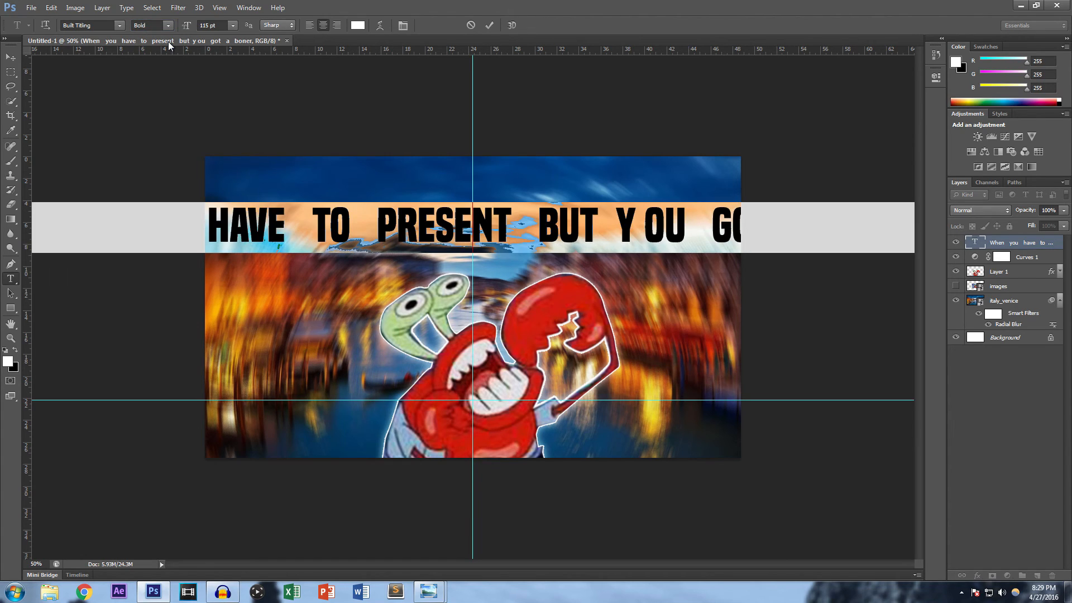
pyautogui.click(168, 25)
pyautogui.click(169, 37)
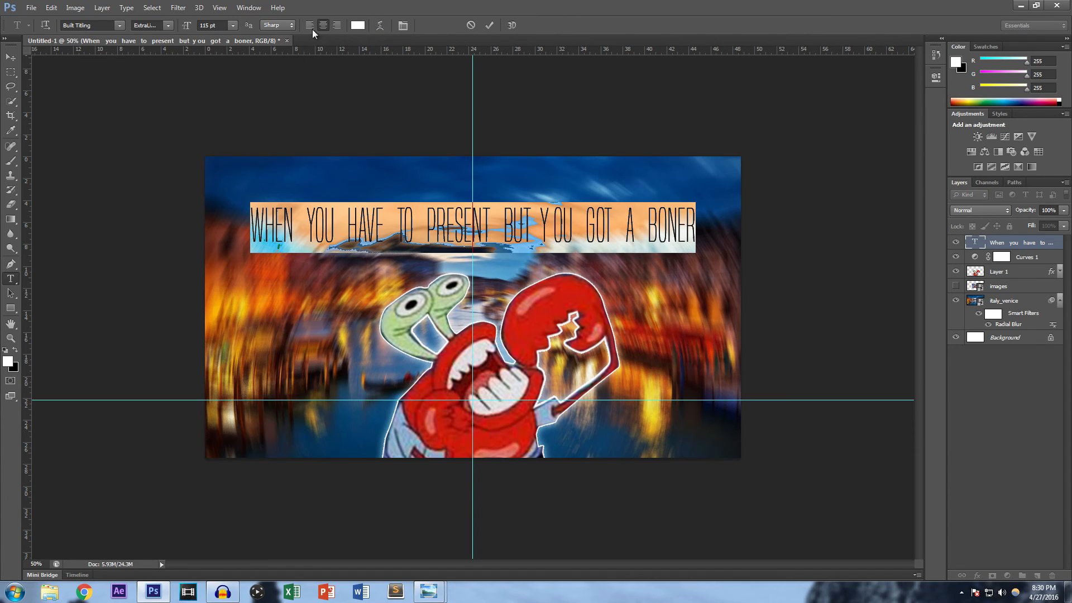
pyautogui.click(489, 24)
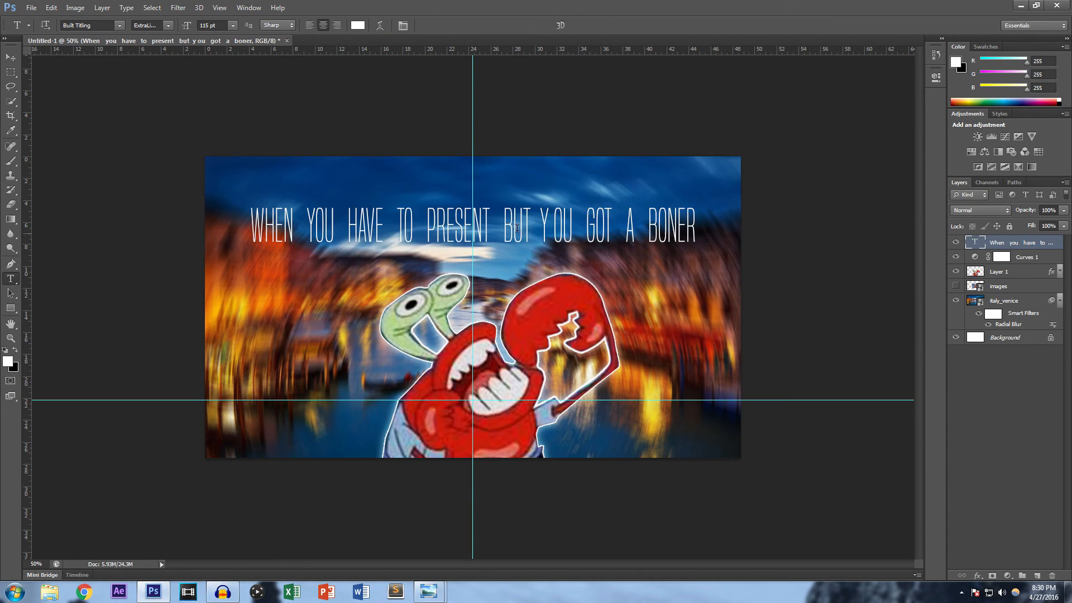
# Move the caption up slightly in the sky, keeping it centred on the vertical guide
pyautogui.click(12, 57)
pyautogui.moveTo(589, 230); pyautogui.dragTo(591, 220)
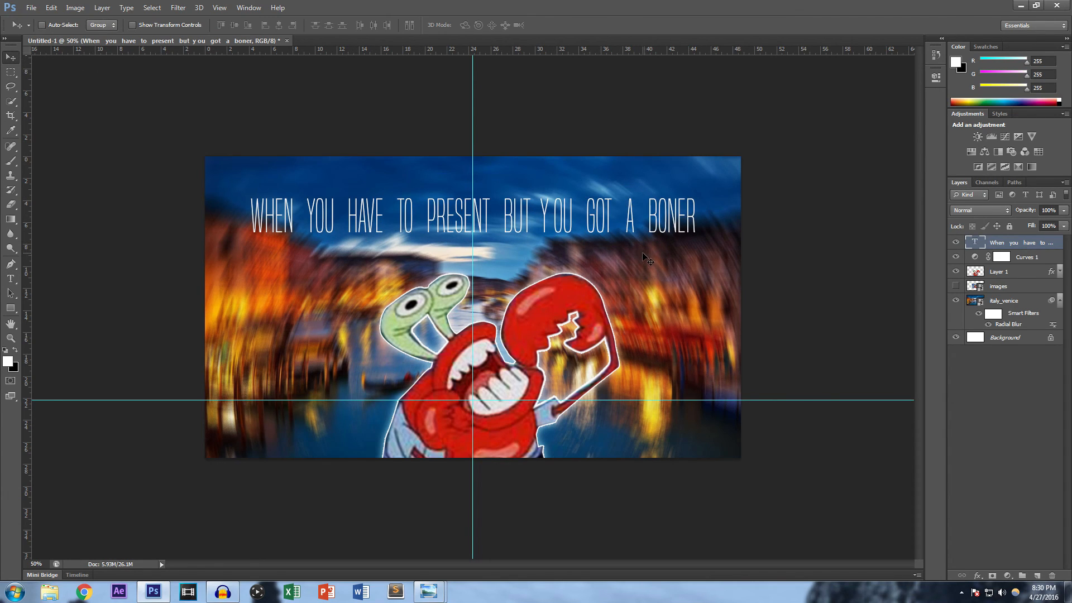